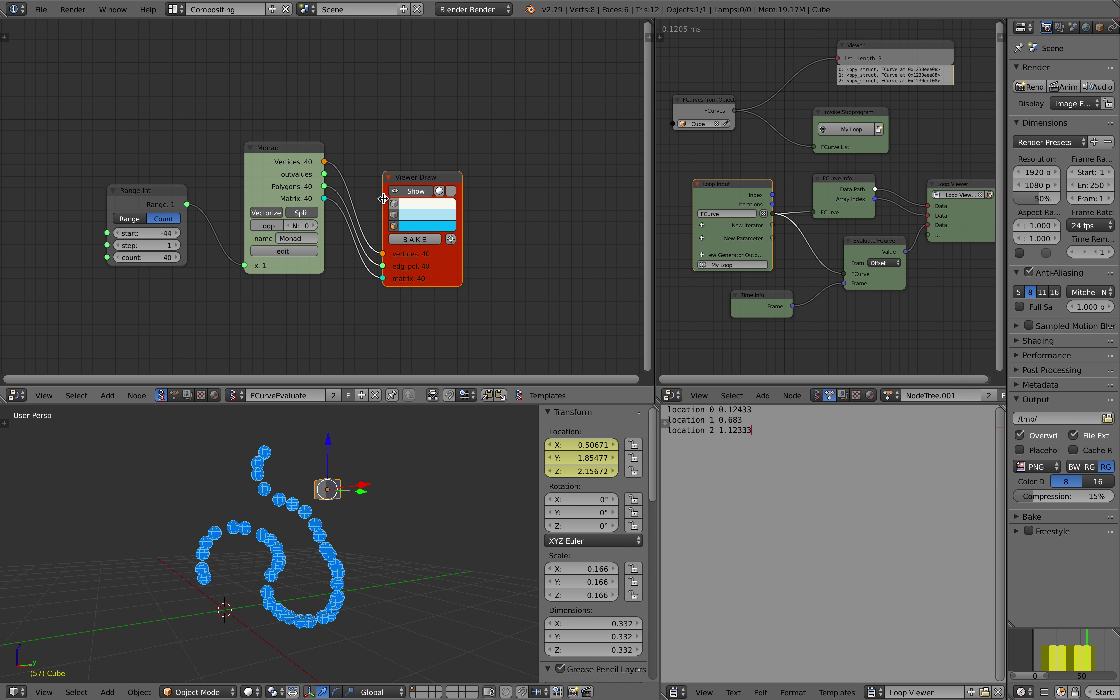
# - Widen the NodeTree.001 node editor by shifting its shared border into the FCurveEvaluate editor
pyautogui.scroll(-1, 397, 200)
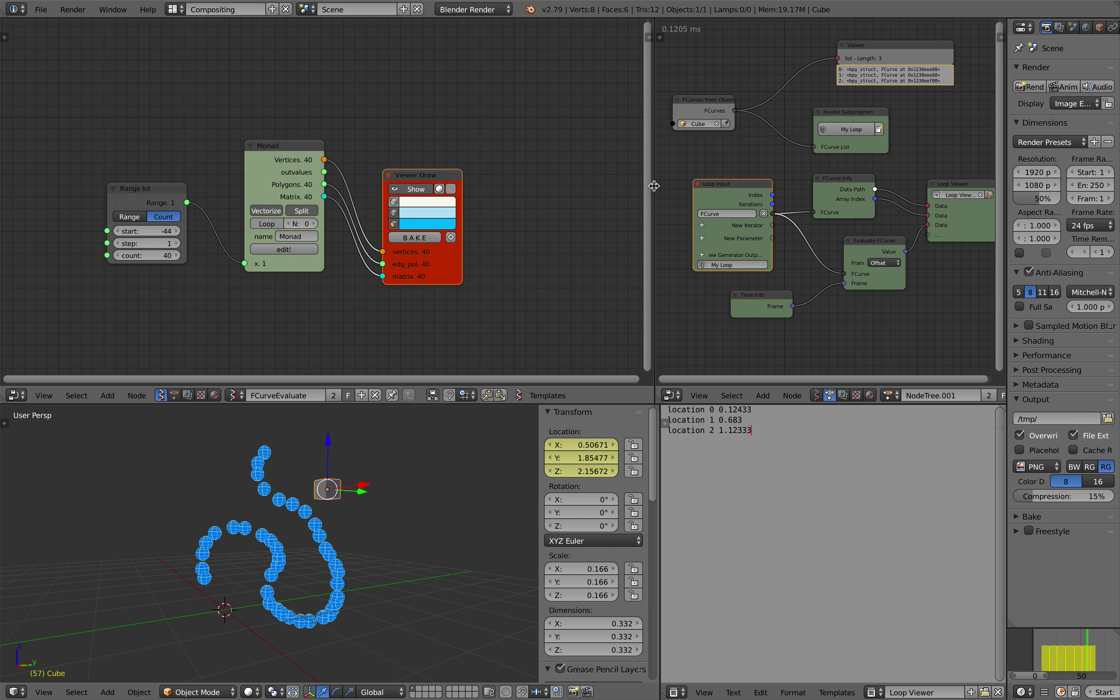
pyautogui.moveTo(649, 182); pyautogui.dragTo(584, 181)
pyautogui.scroll(2, 449, 199)
pyautogui.moveTo(449, 199); pyautogui.dragTo(448, 186, button='middle')
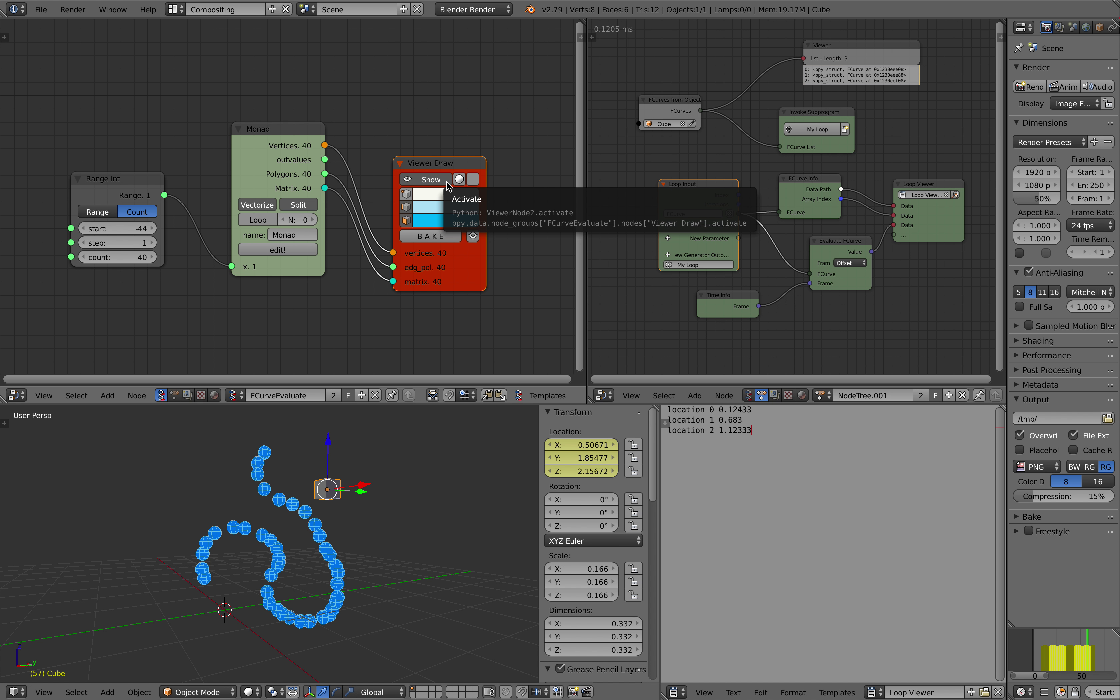
# - Scrub the timeline between about frames 17 and 48 to examine the cube's motion and its sphere trail from several angles
pyautogui.moveTo(301, 411); pyautogui.dragTo(355, 472, button='middle')
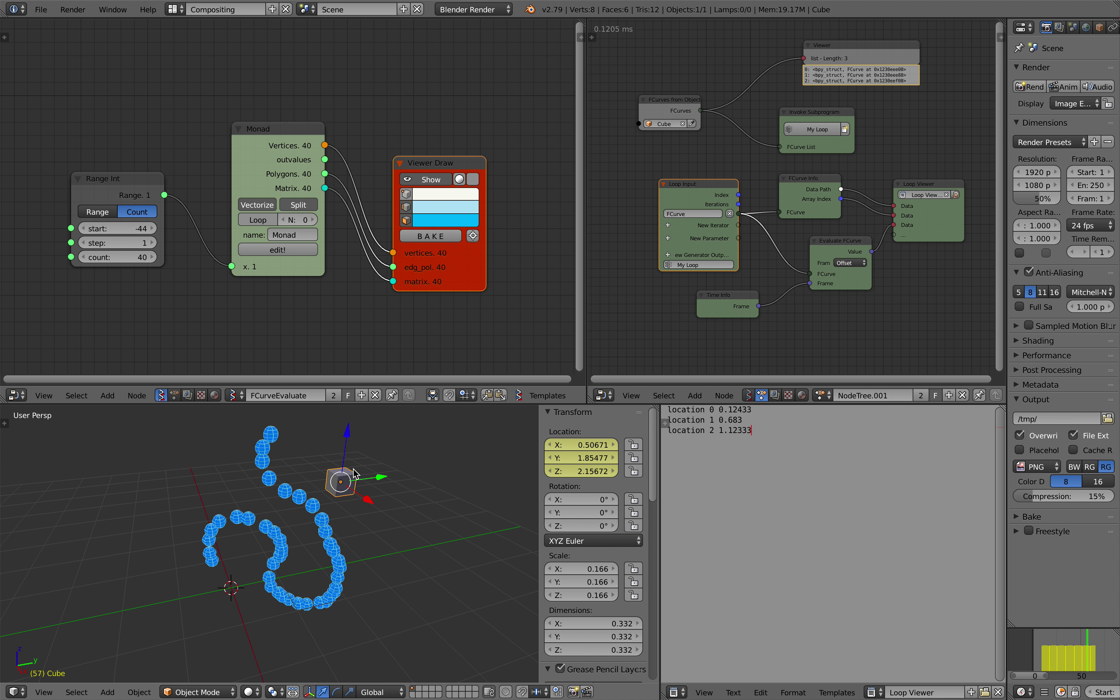
pyautogui.moveTo(1070, 643)
pyautogui.mouseDown()
pyautogui.moveTo(1039, 644)
pyautogui.moveTo(1082, 642)
pyautogui.moveTo(1037, 646)
pyautogui.moveTo(1101, 649)
pyautogui.moveTo(1080, 651)
pyautogui.mouseUp()
pyautogui.scroll(5, 1049, 647)
pyautogui.moveTo(386, 556); pyautogui.dragTo(356, 540, button='middle')
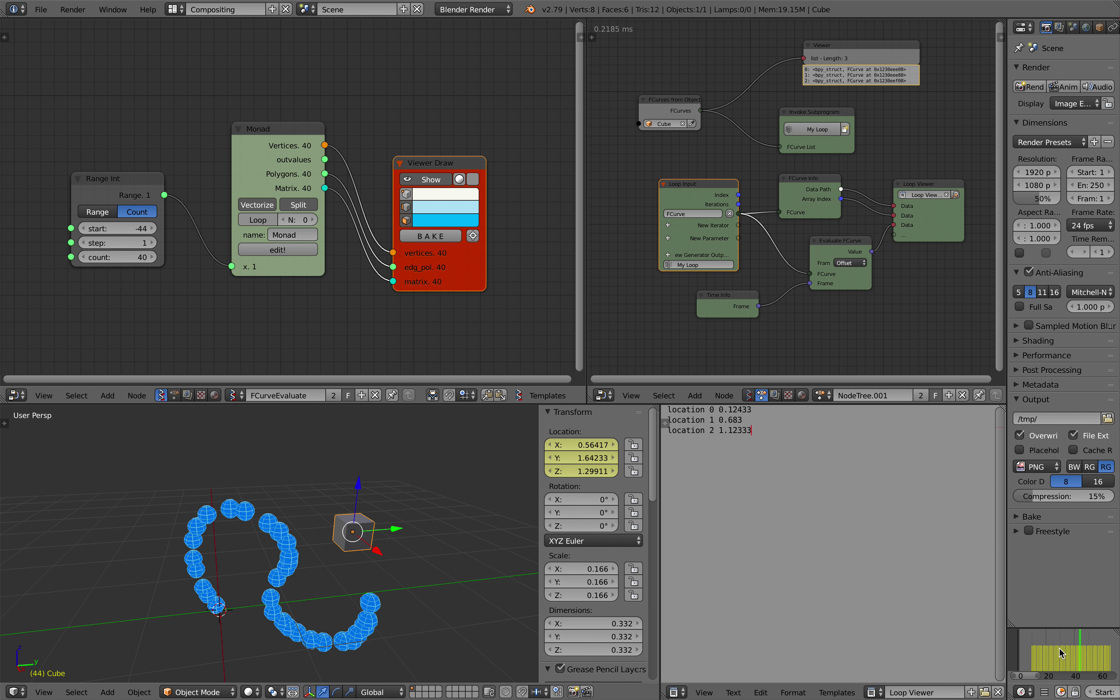
pyautogui.moveTo(1062, 653); pyautogui.dragTo(1086, 644)
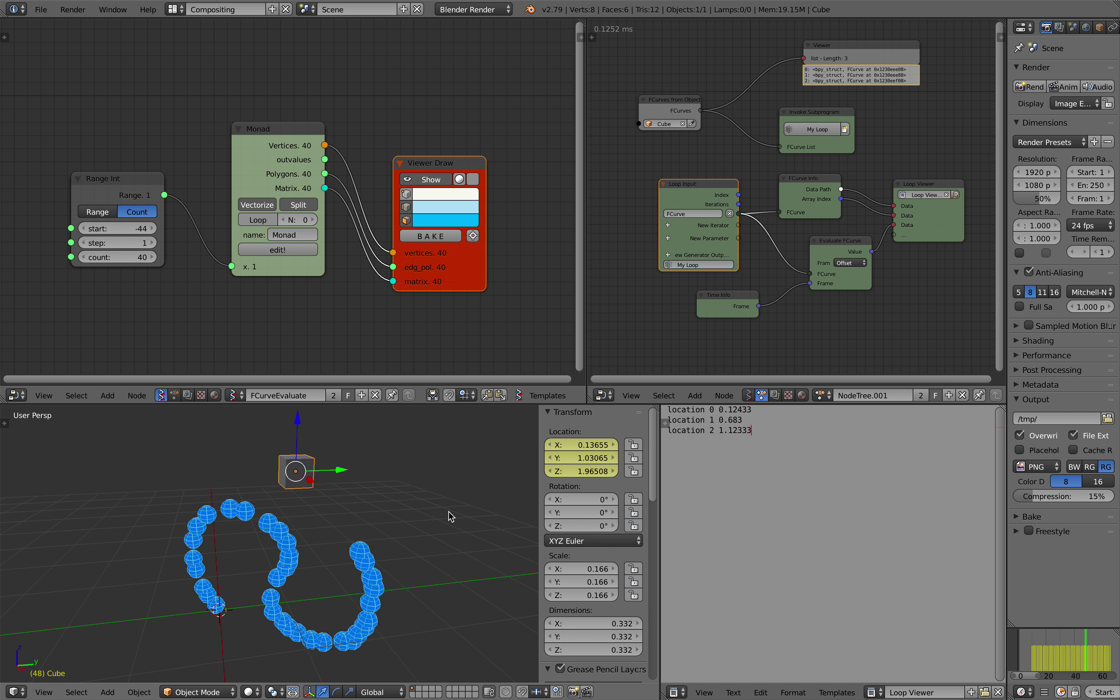
pyautogui.moveTo(292, 487); pyautogui.dragTo(290, 489, button='middle')
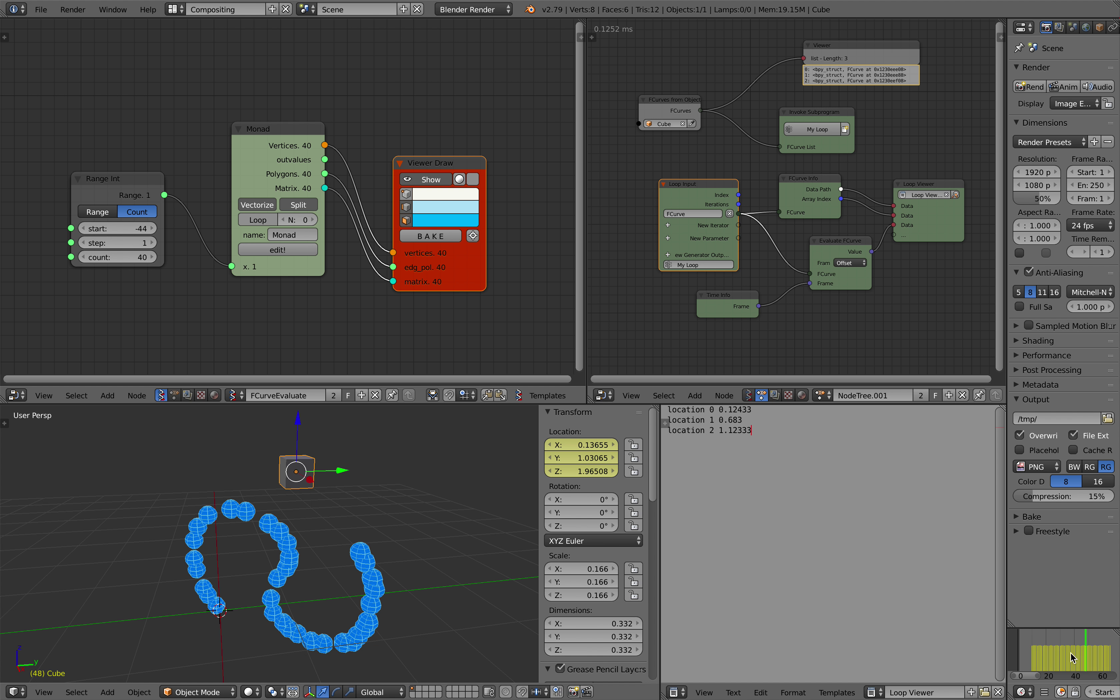
pyautogui.moveTo(1039, 652); pyautogui.dragTo(1079, 657)
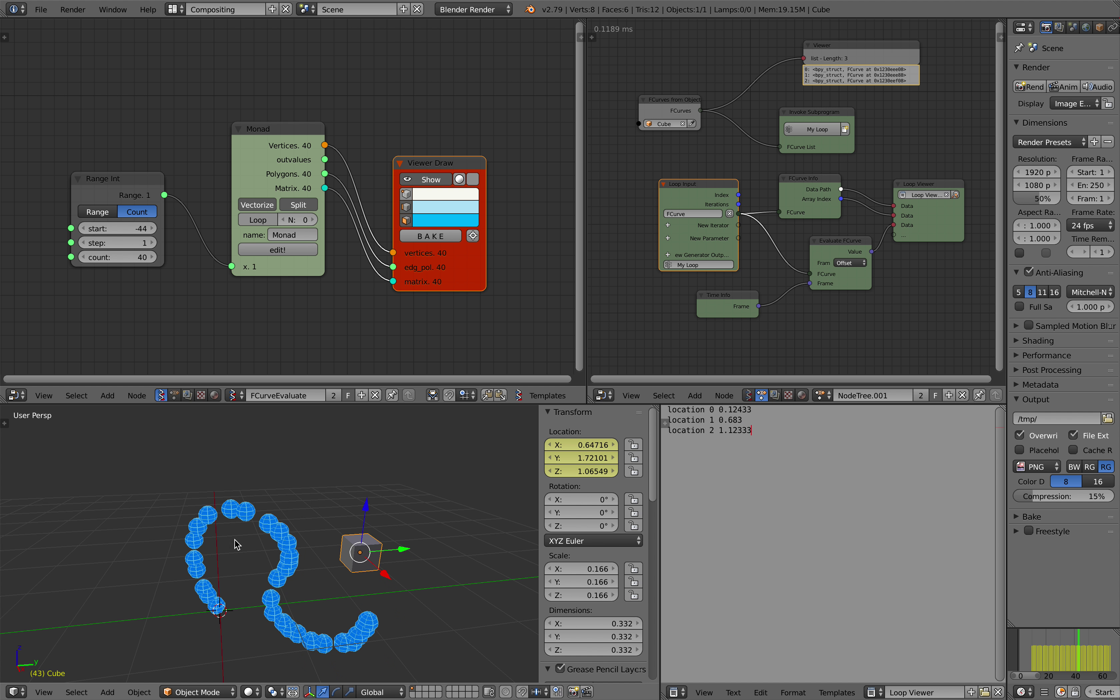
pyautogui.moveTo(272, 527); pyautogui.dragTo(264, 512, button='middle')
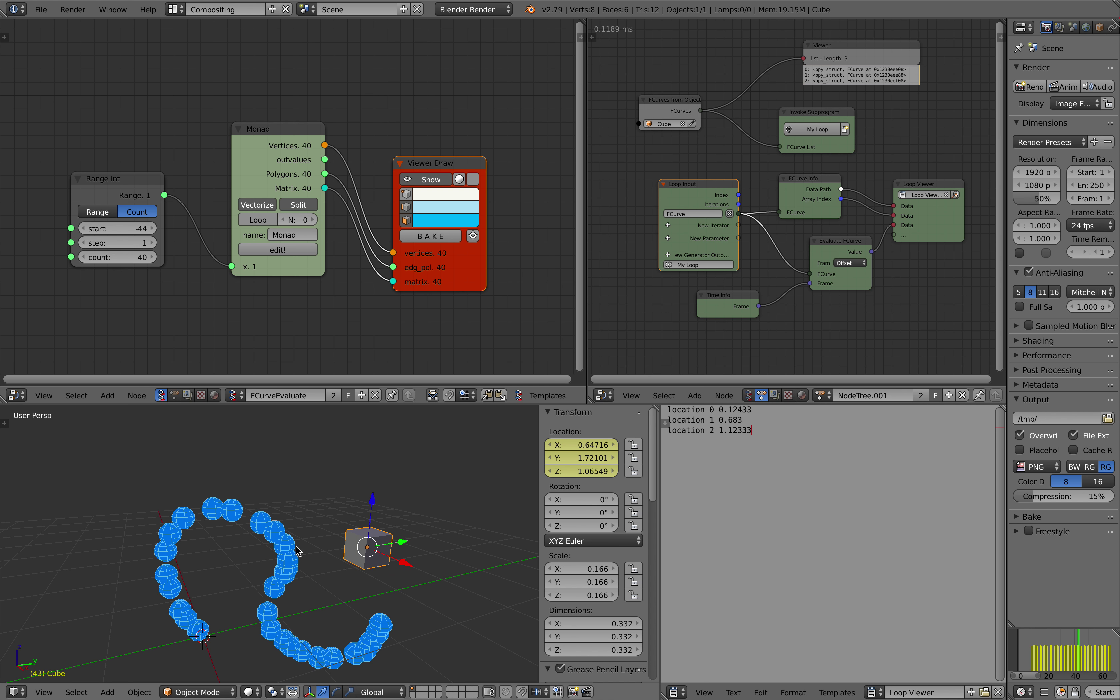
pyautogui.moveTo(297, 551); pyautogui.dragTo(305, 555, button='middle')
pyautogui.moveTo(1030, 649); pyautogui.dragTo(1041, 648)
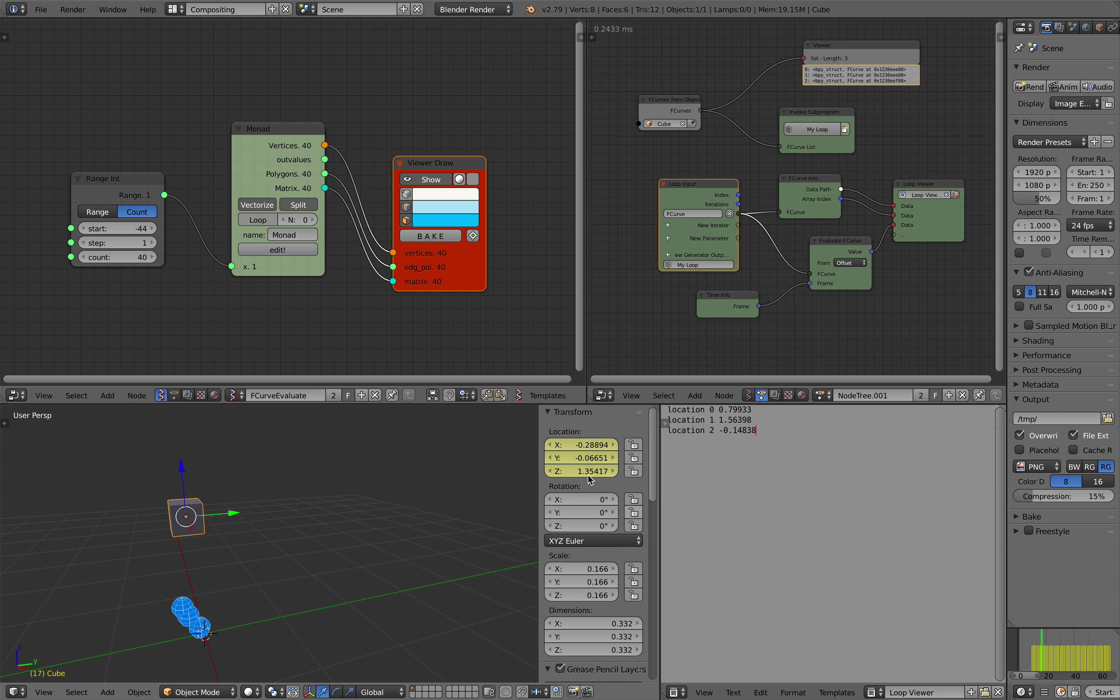
# - Tighten the layout of the Range Int, Monad and Viewer Draw nodes in the FCurveEvaluate tree
pyautogui.scroll(3, 230, 310)
pyautogui.moveTo(73, 179); pyautogui.dragTo(98, 161)
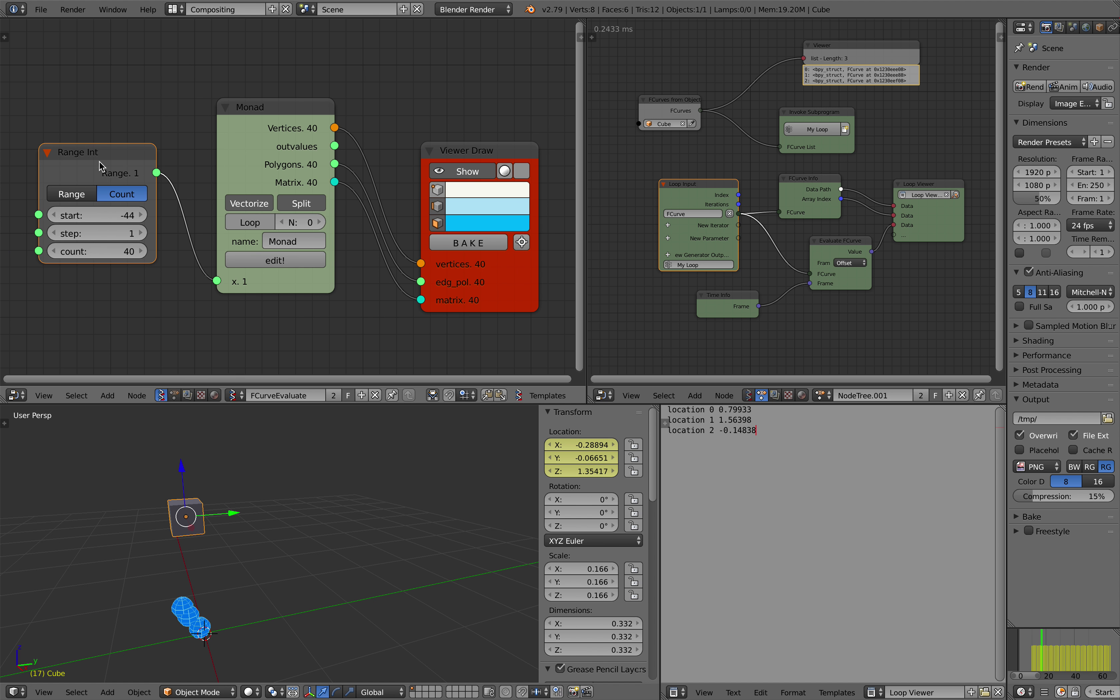
pyautogui.moveTo(278, 129); pyautogui.dragTo(275, 117)
pyautogui.moveTo(465, 147); pyautogui.dragTo(434, 129)
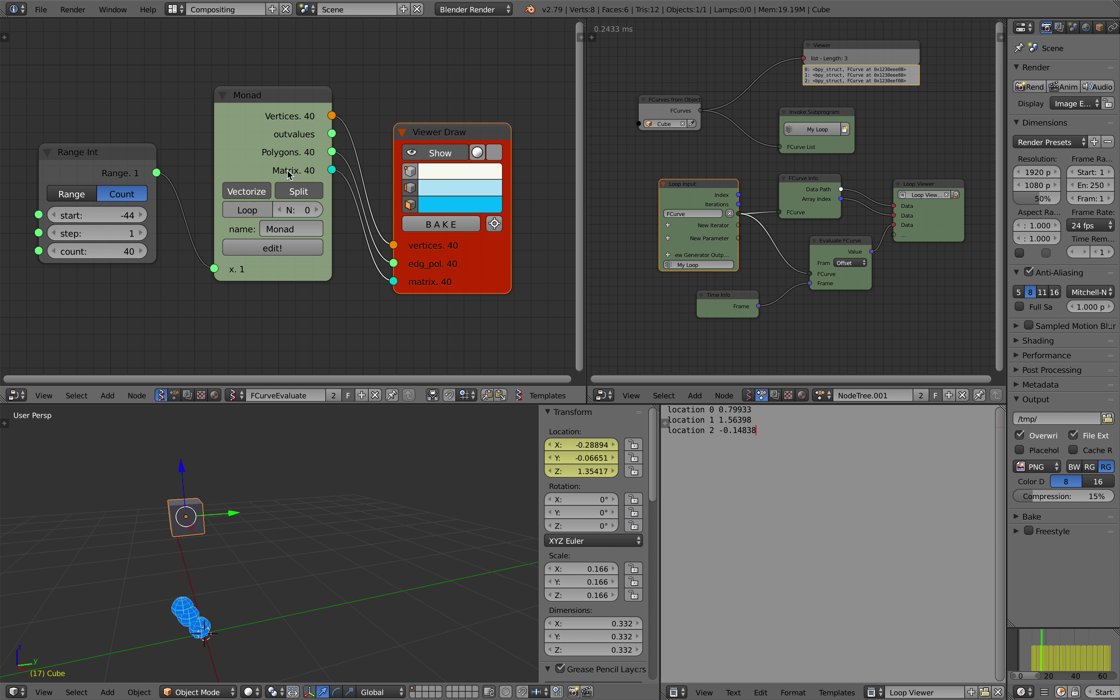
pyautogui.scroll(-1, 210, 172)
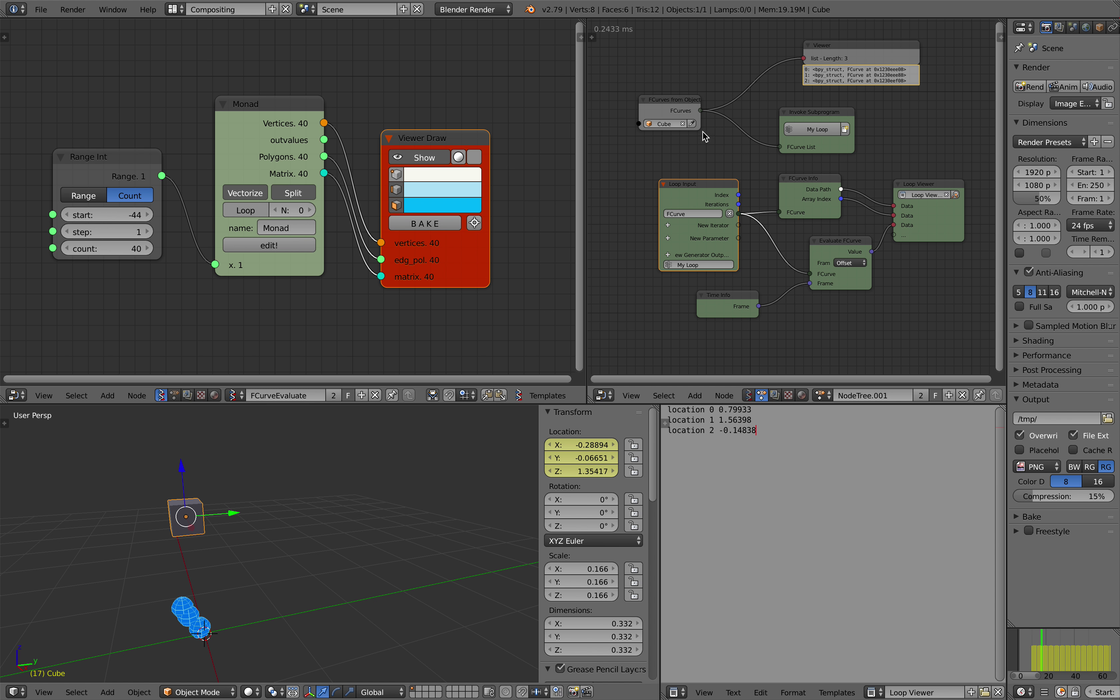
# - Widen the NodeTree.001 editor further and frame its complete FCurve node setup
pyautogui.moveTo(695, 134); pyautogui.dragTo(616, 160, button='middle')
pyautogui.scroll(2, 678, 153)
pyautogui.scroll(-1, 632, 153)
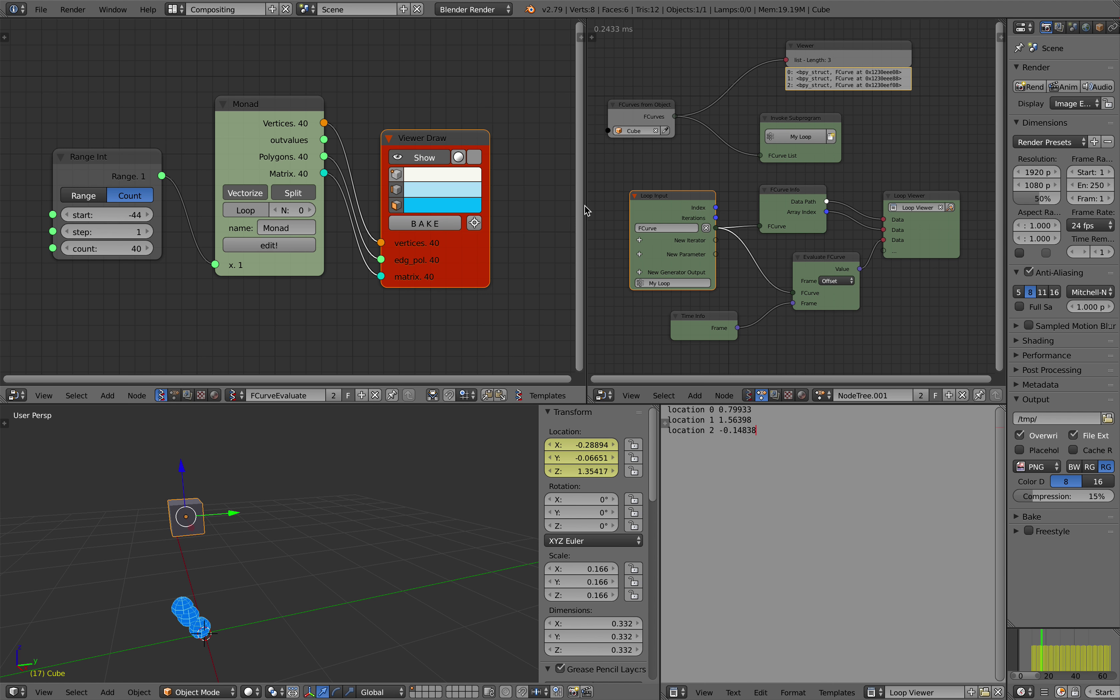
pyautogui.moveTo(587, 202); pyautogui.dragTo(520, 202)
pyautogui.scroll(2, 620, 111)
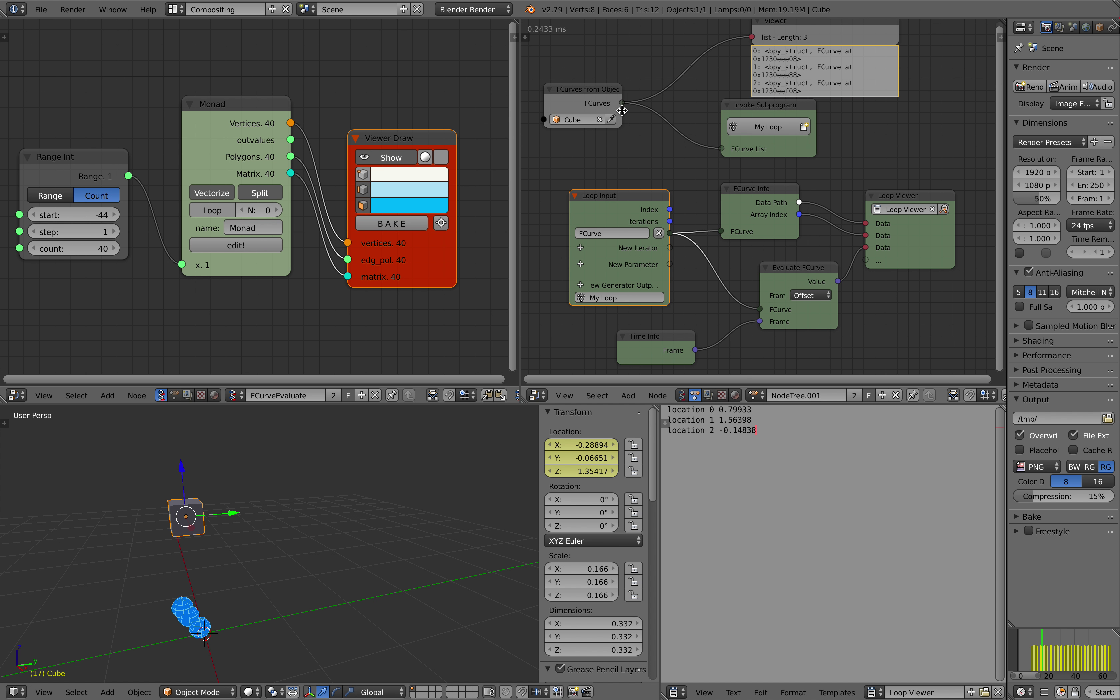
pyautogui.scroll(-1, 771, 129)
pyautogui.moveTo(774, 130); pyautogui.dragTo(769, 140, button='middle')
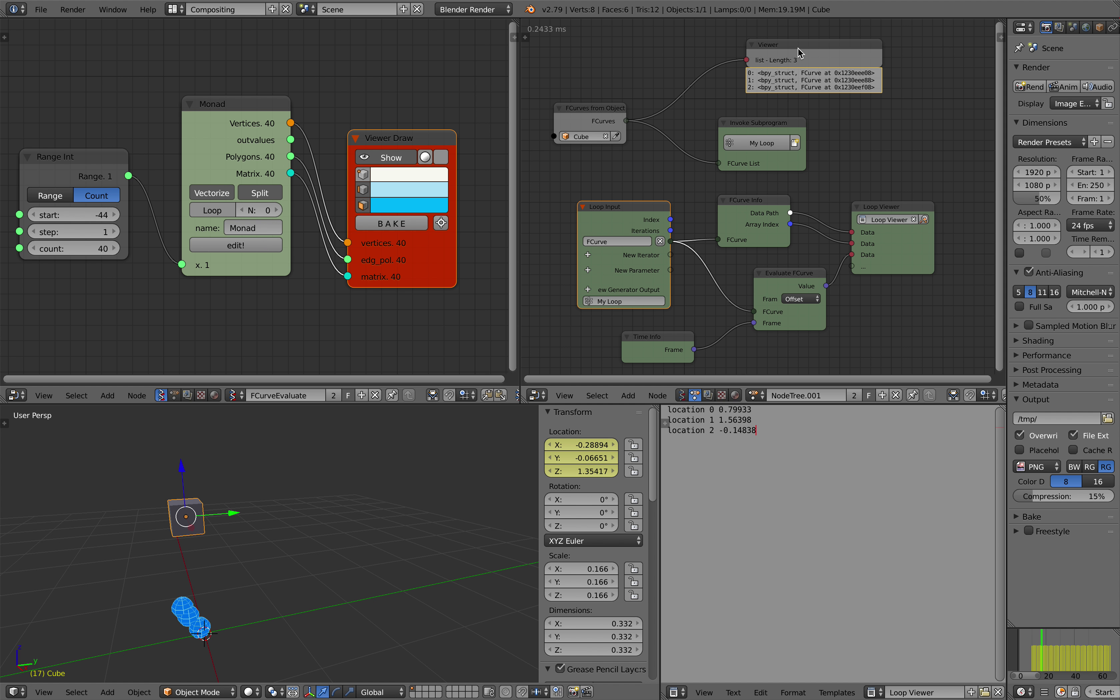
# - Examine the cube's FCurves from Object node, its animated object in the viewport, and the FCurve list in the Viewer node
pyautogui.moveTo(796, 47); pyautogui.dragTo(790, 49)
pyautogui.moveTo(704, 109); pyautogui.dragTo(715, 108, button='middle')
pyautogui.moveTo(634, 117); pyautogui.dragTo(632, 116)
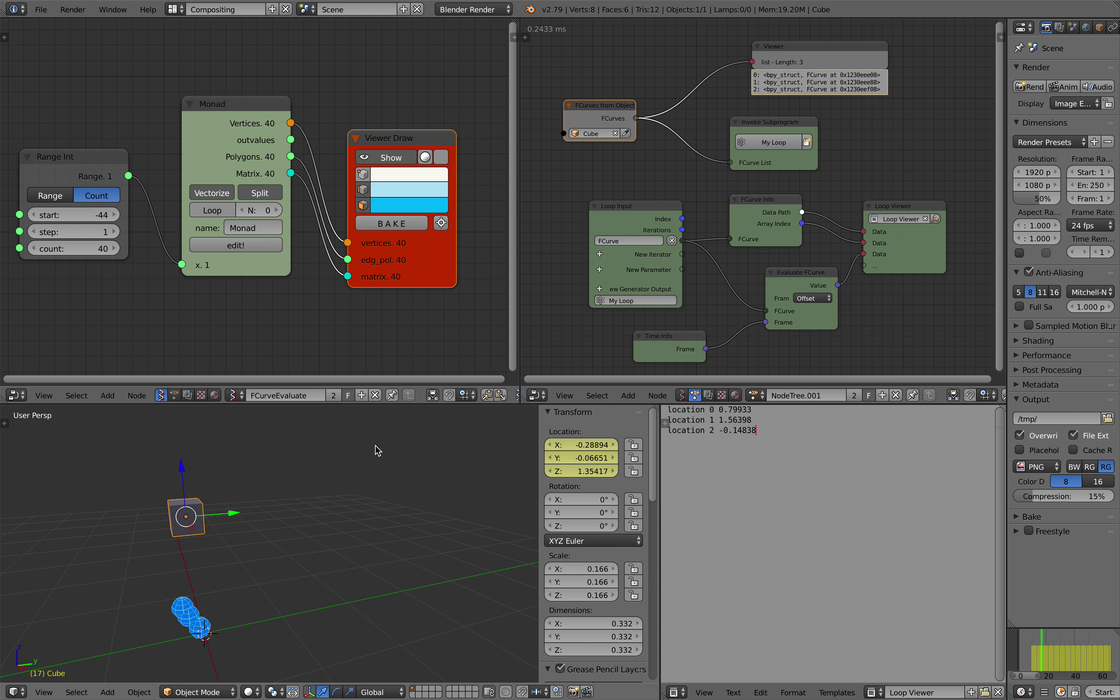
pyautogui.moveTo(377, 450); pyautogui.dragTo(289, 469, button='middle')
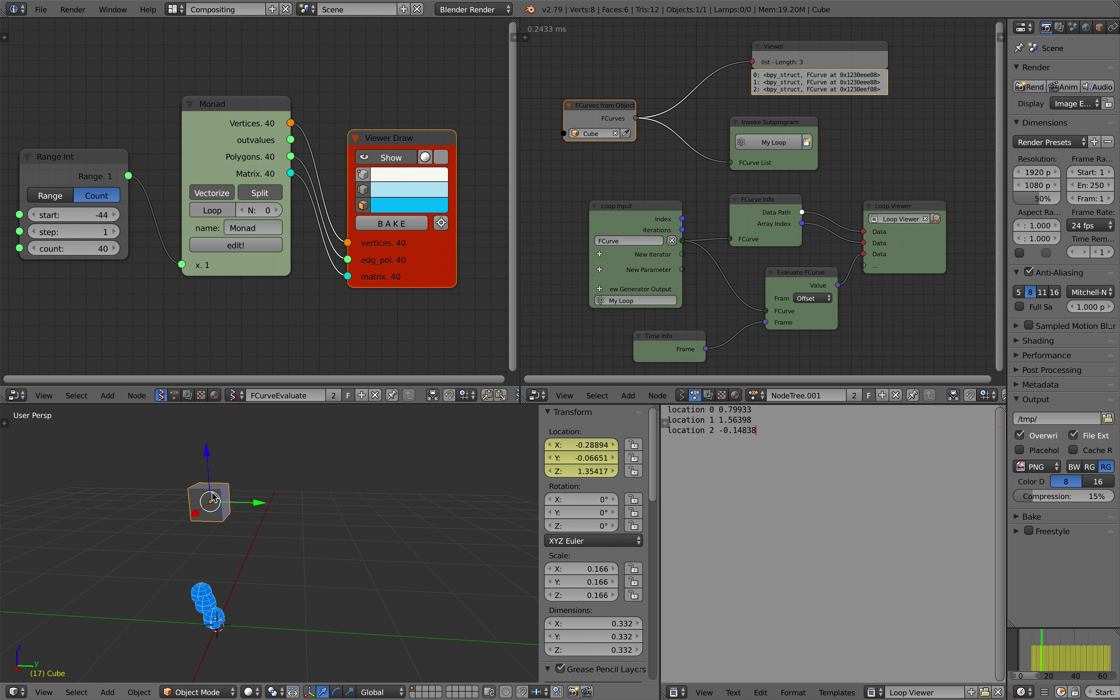
pyautogui.moveTo(550, 261); pyautogui.dragTo(555, 260, button='middle')
pyautogui.moveTo(604, 114); pyautogui.dragTo(600, 116)
pyautogui.scroll(2, 695, 133)
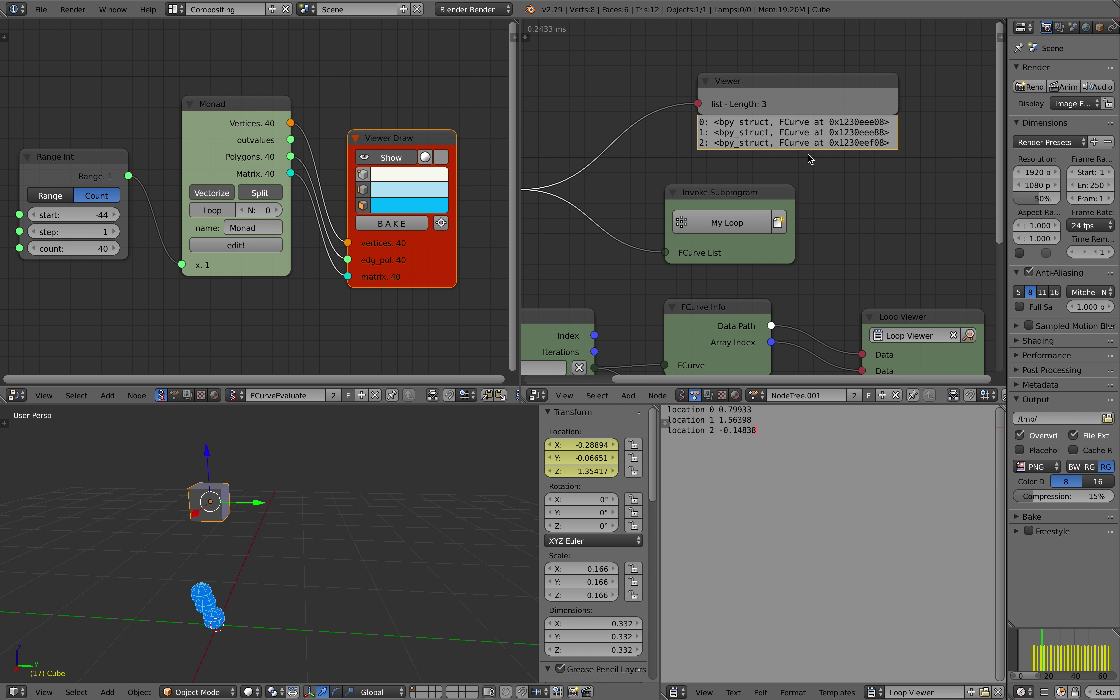
pyautogui.scroll(-1, 797, 148)
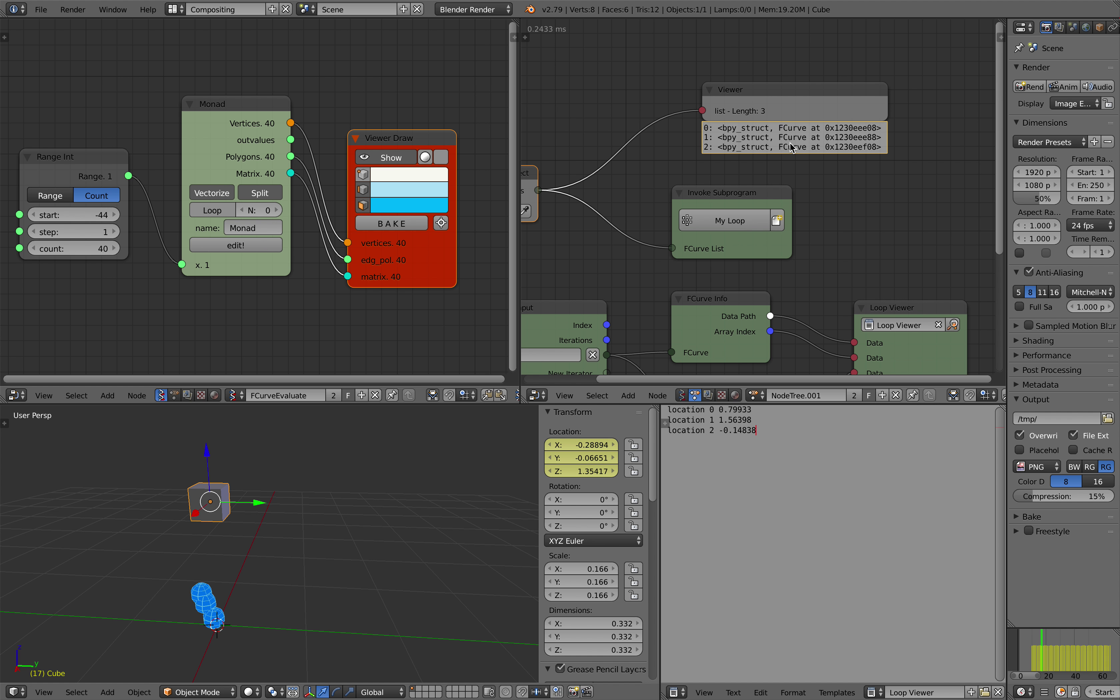
# - Examine the My Loop nodes, including FCurve Info, Evaluate FCurve and Loop Viewer, along with the location lines in the text editor
pyautogui.moveTo(778, 167); pyautogui.dragTo(810, 110, button='middle')
pyautogui.scroll(-2, 798, 154)
pyautogui.moveTo(677, 168); pyautogui.dragTo(700, 146, button='middle')
pyautogui.moveTo(805, 133); pyautogui.dragTo(783, 129)
pyautogui.moveTo(746, 241); pyautogui.dragTo(708, 177, button='middle')
pyautogui.moveTo(766, 172); pyautogui.dragTo(758, 168)
pyautogui.moveTo(773, 170); pyautogui.dragTo(791, 172)
pyautogui.moveTo(817, 243); pyautogui.dragTo(803, 248)
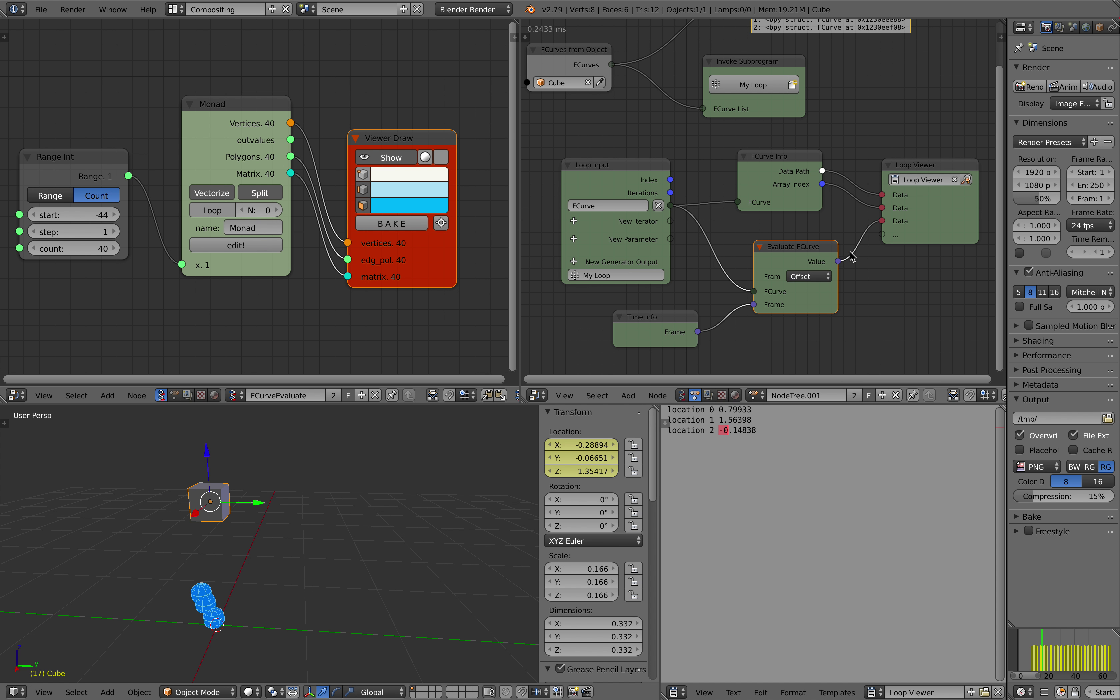
pyautogui.moveTo(722, 412); pyautogui.dragTo(746, 430)
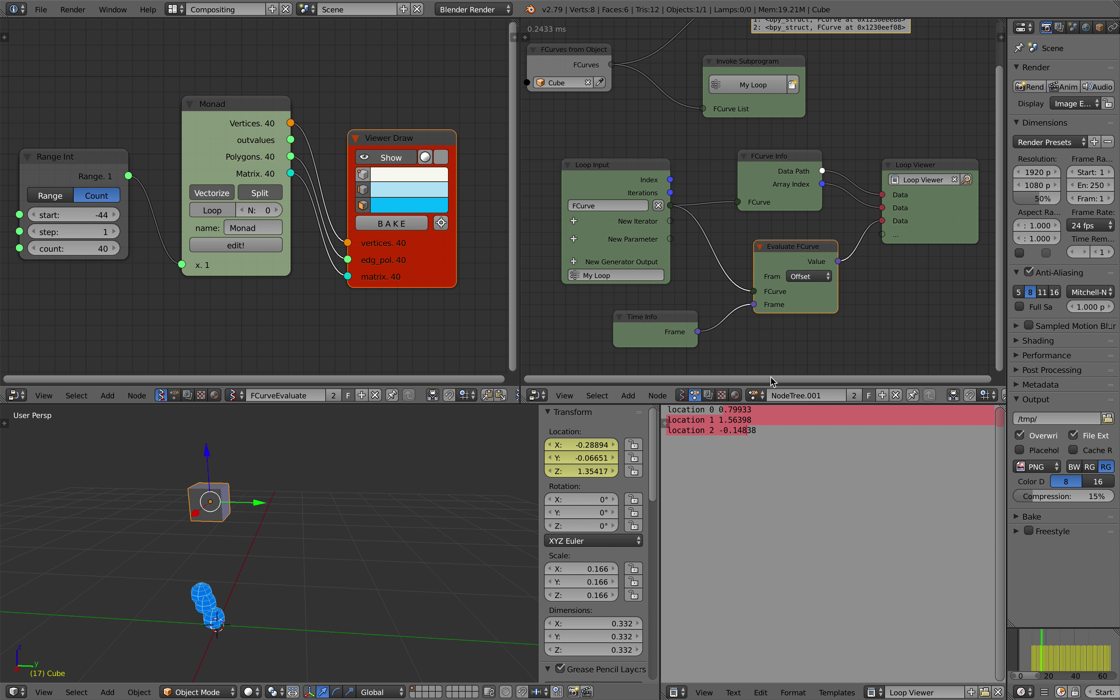
# - Scrub the timeline to frame 27 and on to frame 40 to check the evaluated locations in the Loop Viewer text
pyautogui.moveTo(769, 300); pyautogui.dragTo(774, 301, button='middle')
pyautogui.moveTo(1041, 646); pyautogui.dragTo(1055, 646)
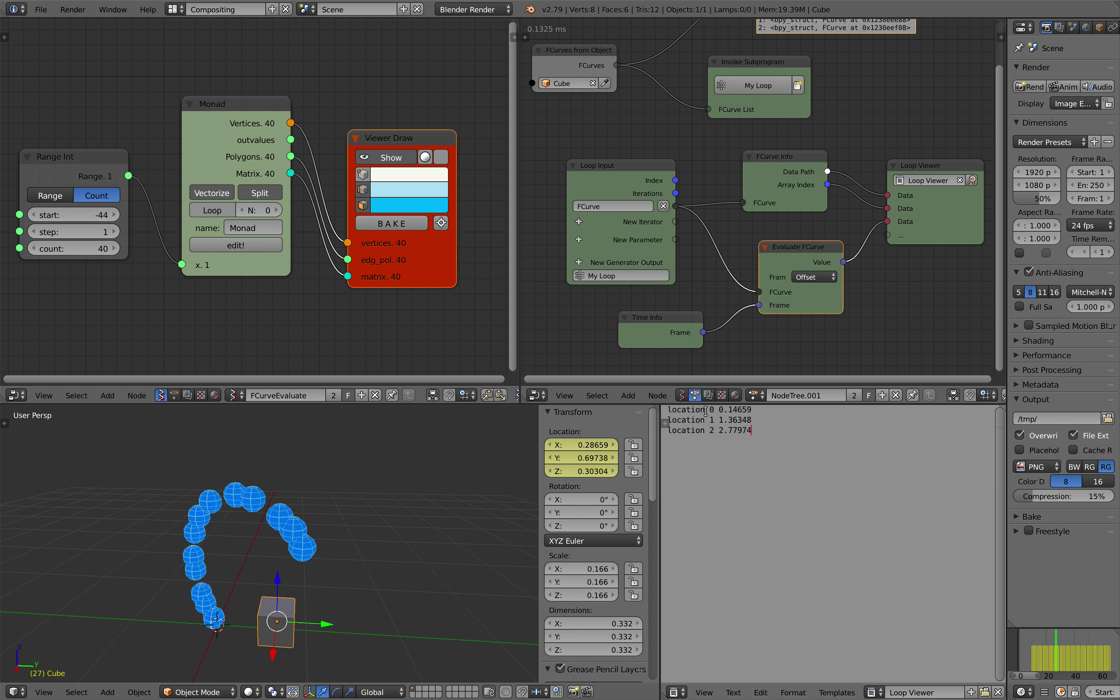
pyautogui.moveTo(1040, 652); pyautogui.dragTo(1075, 650)
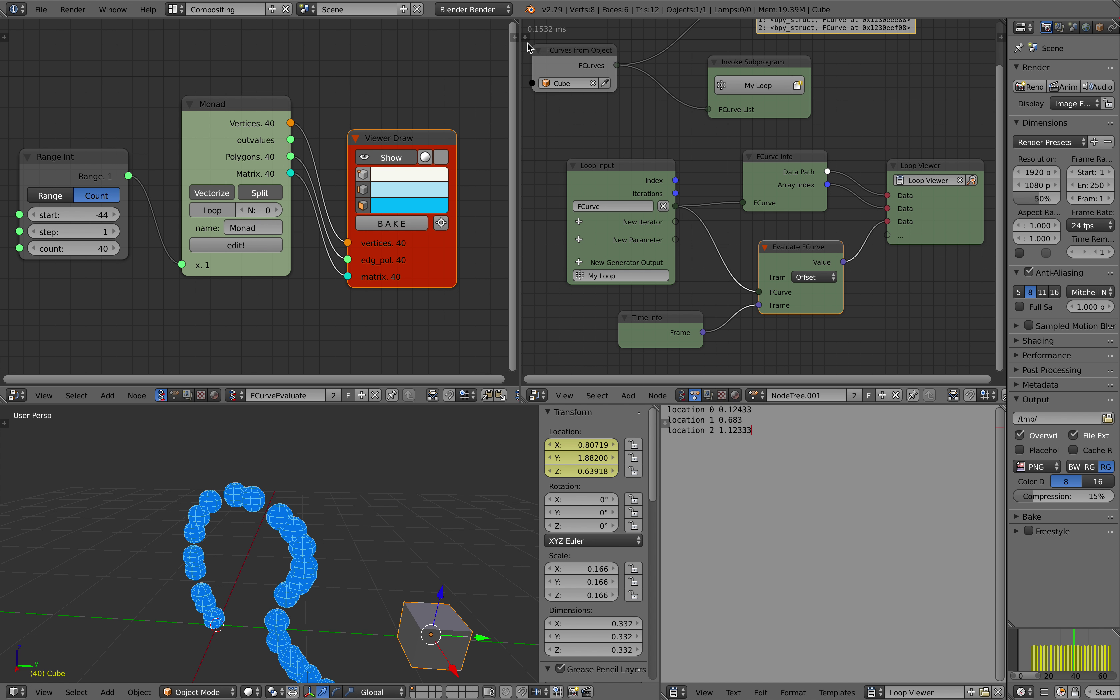
# - Merge the two upper areas so the FCurveEvaluate node tree takes up the full width
pyautogui.moveTo(516, 23)
pyautogui.mouseDown()
pyautogui.moveTo(723, 60)
pyautogui.moveTo(455, 69)
pyautogui.moveTo(668, 81)
pyautogui.mouseUp()
pyautogui.scroll(-2, 516, 182)
pyautogui.scroll(5, 509, 187)
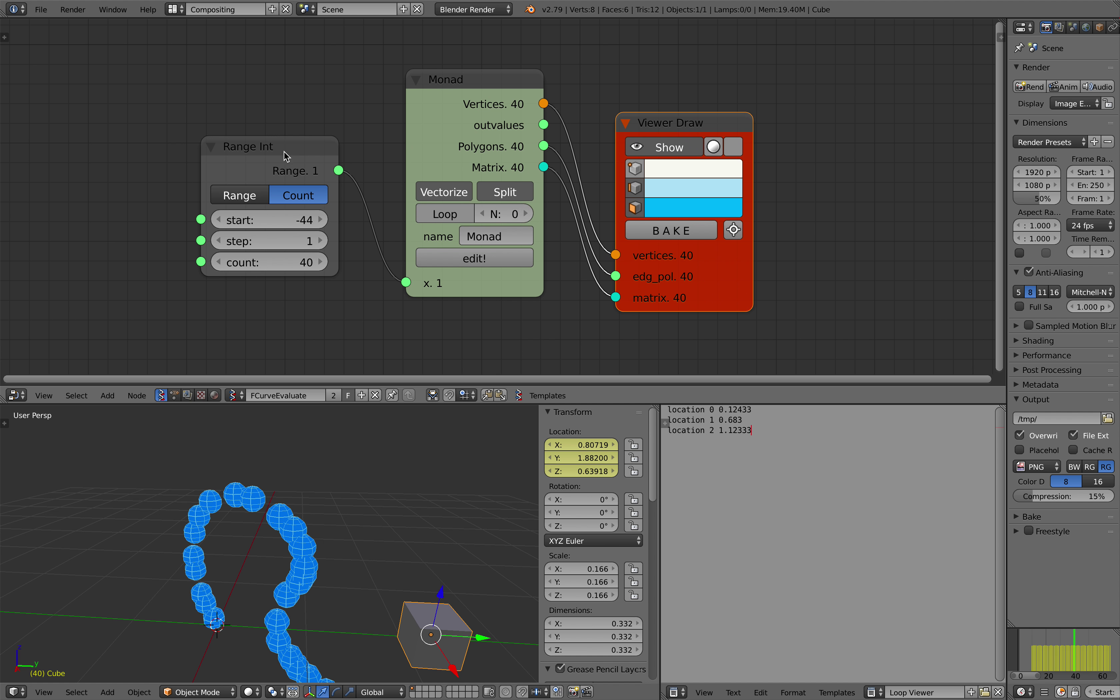
# - Spread out the Range Int, Monad and Viewer Draw nodes across the enlarged editor
pyautogui.moveTo(284, 151); pyautogui.dragTo(256, 114)
pyautogui.moveTo(426, 97); pyautogui.dragTo(397, 97)
pyautogui.scroll(-1, 523, 113)
pyautogui.moveTo(632, 130); pyautogui.dragTo(673, 121)
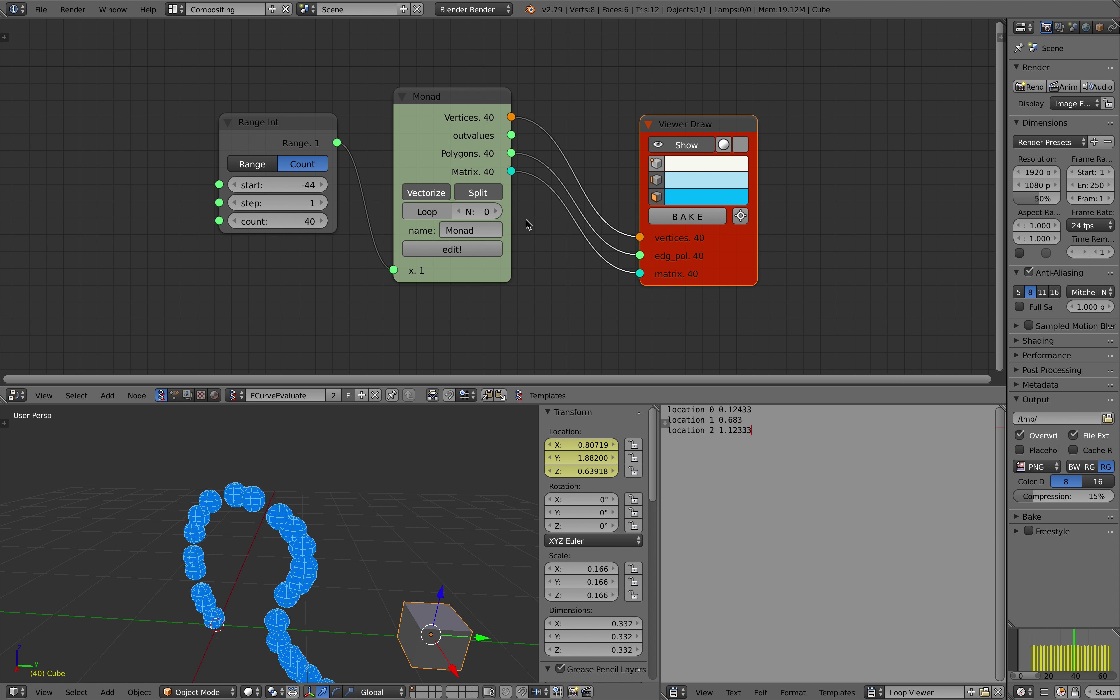
pyautogui.moveTo(499, 131); pyautogui.dragTo(522, 137)
pyautogui.scroll(-1, 507, 175)
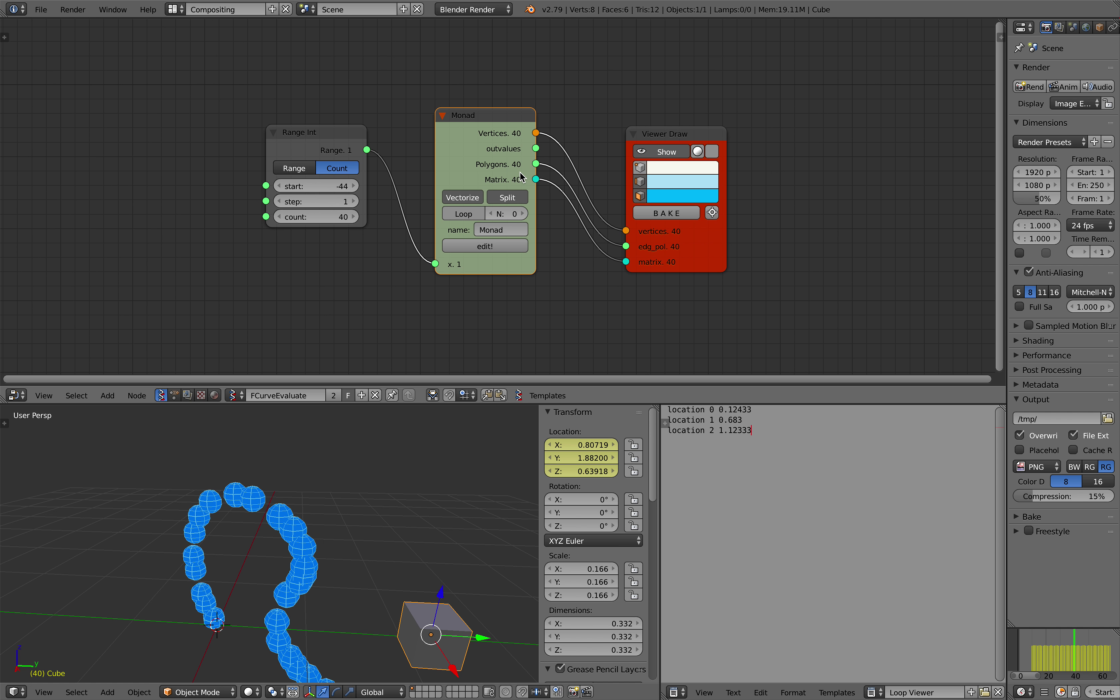
# - Set the current frame to 23 and move the Range Int node farther from the Monad node
pyautogui.moveTo(396, 532); pyautogui.dragTo(469, 521, button='middle')
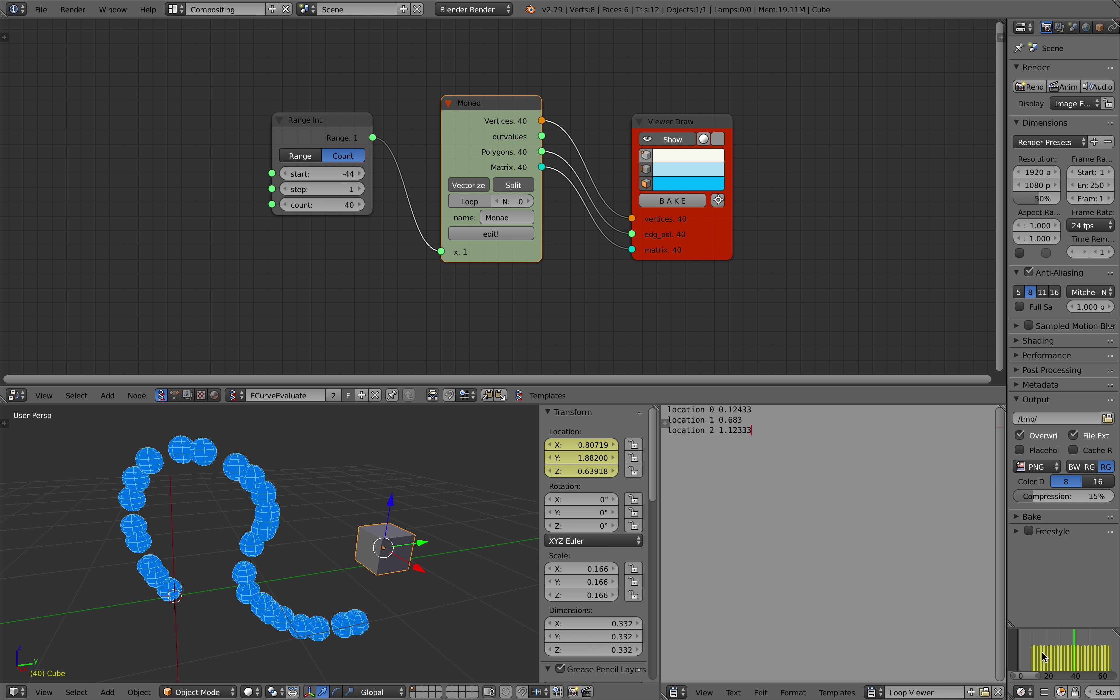
pyautogui.moveTo(1042, 654); pyautogui.dragTo(1050, 648)
pyautogui.moveTo(315, 139); pyautogui.dragTo(277, 150)
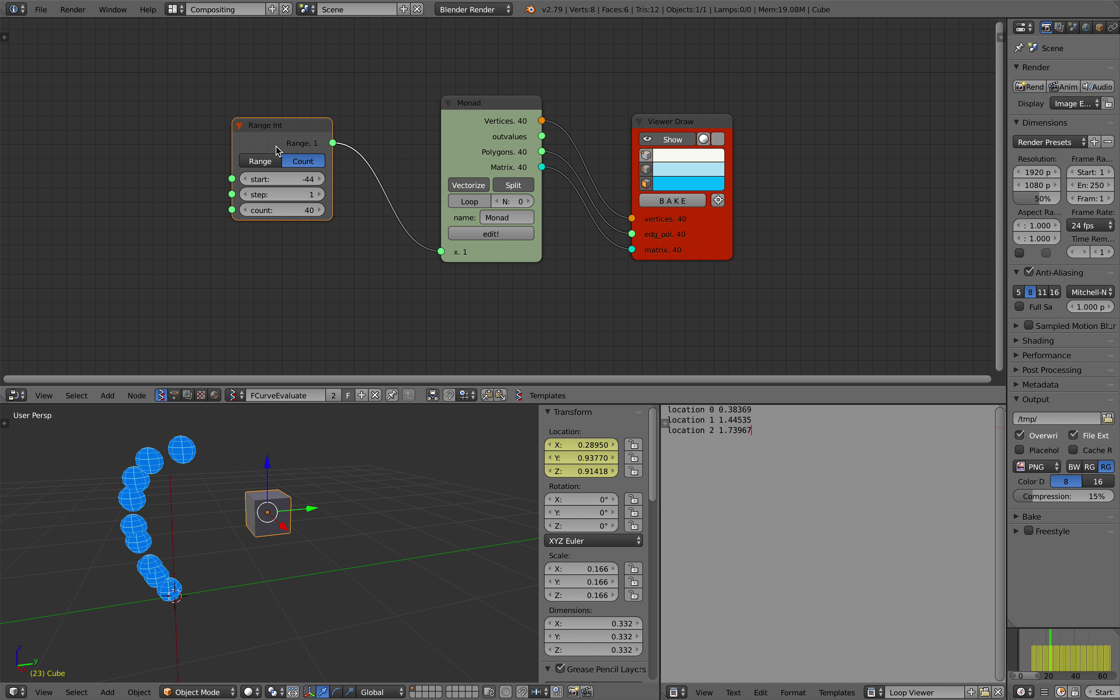
# - Open the Monad group for editing and bring its Object ID Selector and Object ID Set MK2 nodes into close view
pyautogui.click(475, 233)
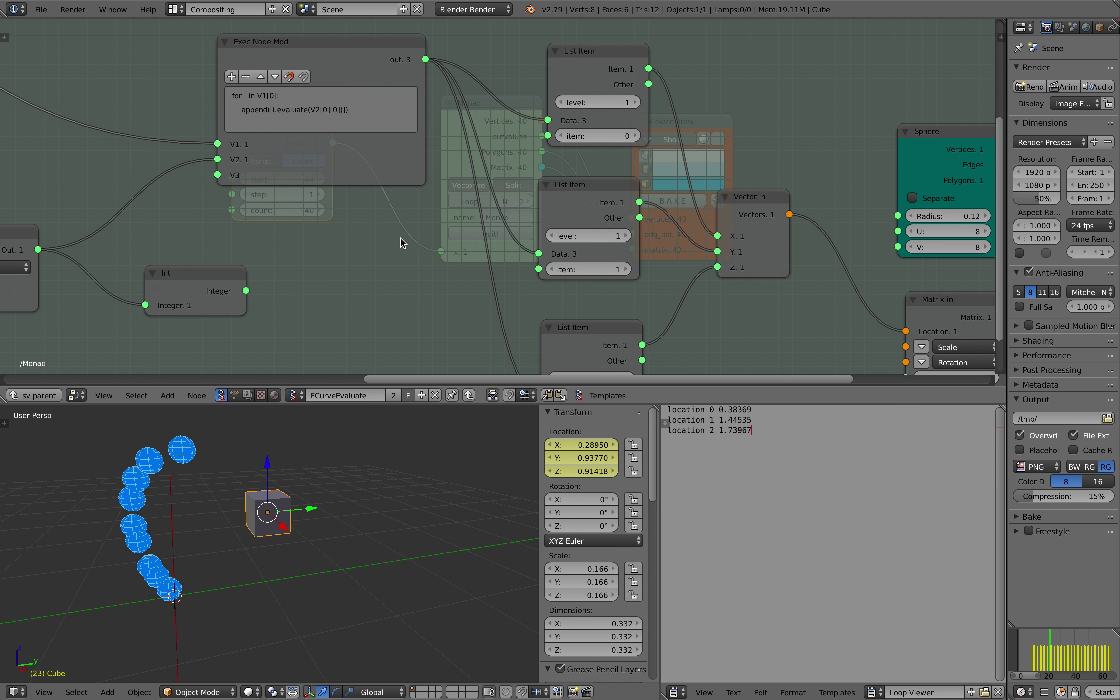
pyautogui.moveTo(413, 220); pyautogui.dragTo(395, 232, button='middle')
pyautogui.moveTo(83, 133); pyautogui.dragTo(291, 131, button='middle')
pyautogui.scroll(4, 291, 132)
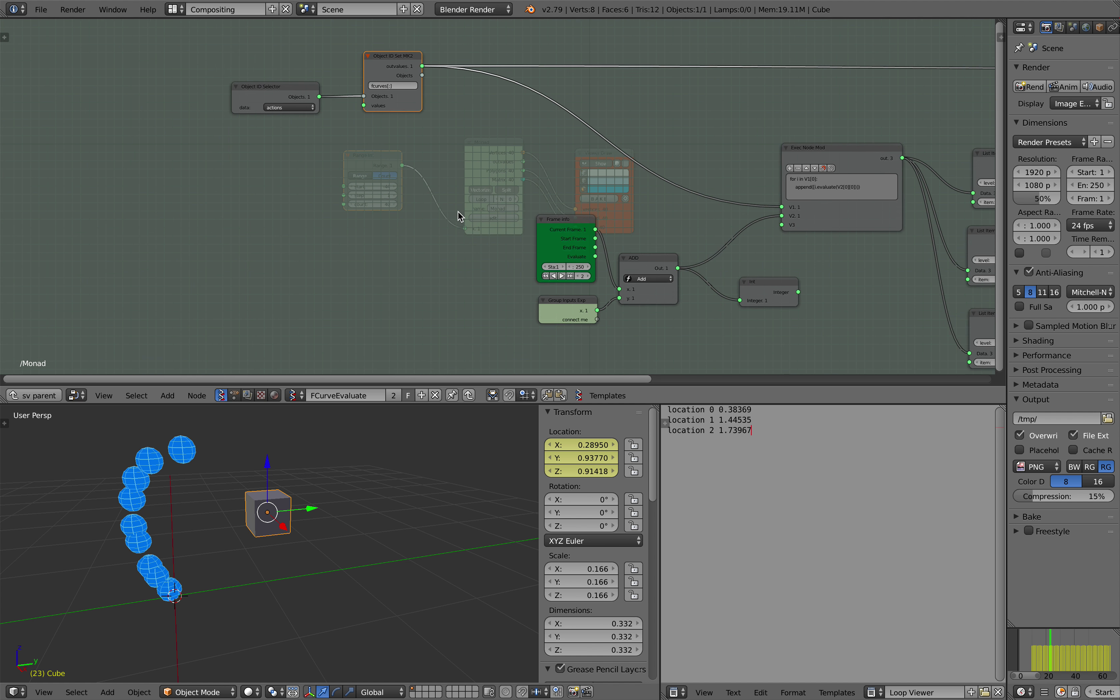
pyautogui.moveTo(299, 111); pyautogui.dragTo(291, 120)
pyautogui.moveTo(304, 139); pyautogui.dragTo(509, 220, button='middle')
pyautogui.scroll(7, 443, 203)
pyautogui.moveTo(443, 201); pyautogui.dragTo(436, 198, button='middle')
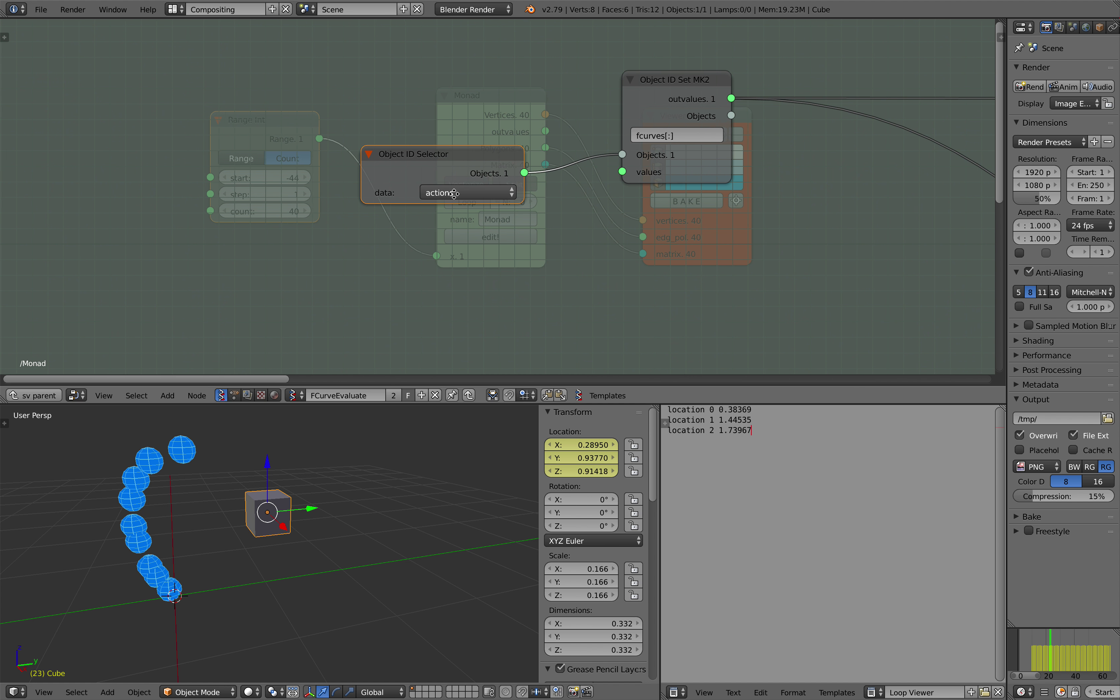
# - Move the Object ID Selector node farther away from the Object ID Set MK2 node
pyautogui.moveTo(440, 157); pyautogui.dragTo(395, 153)
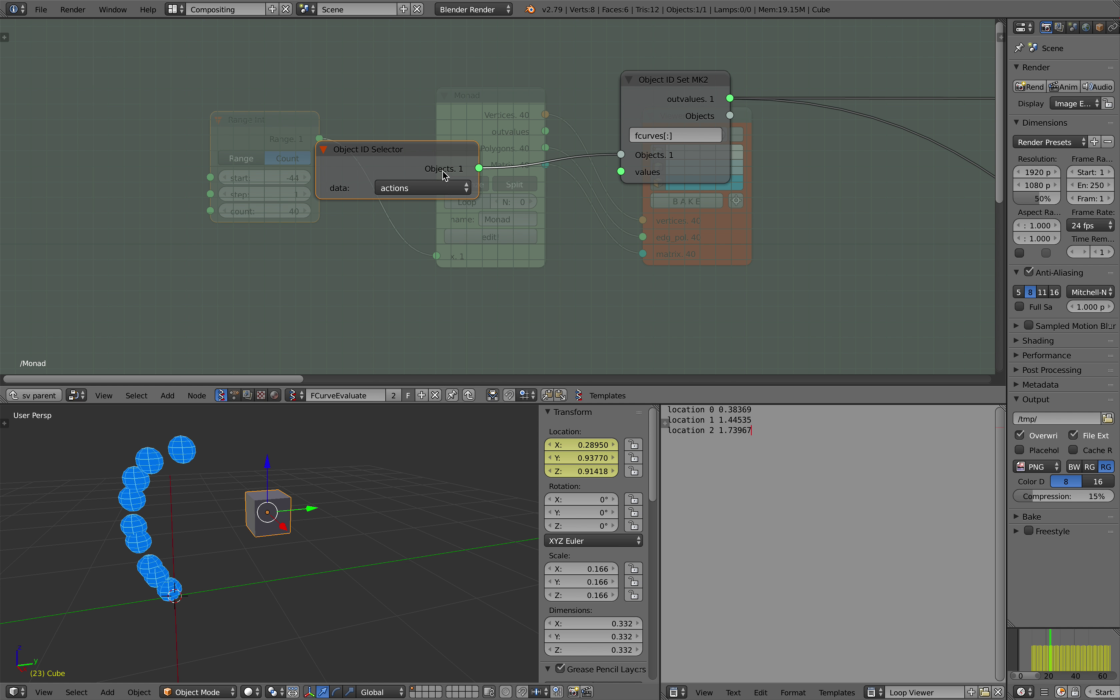
pyautogui.scroll(-2, 477, 195)
pyautogui.moveTo(476, 196); pyautogui.dragTo(388, 197, button='middle')
pyautogui.moveTo(335, 558); pyautogui.dragTo(325, 554, button='middle')
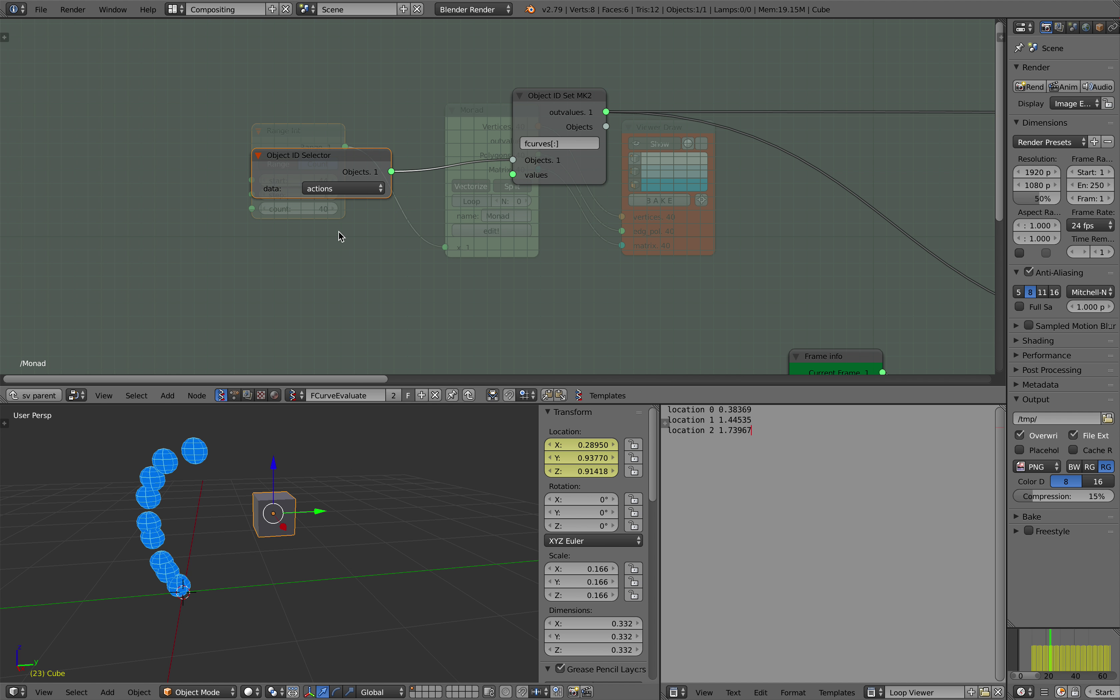
pyautogui.moveTo(330, 171); pyautogui.dragTo(283, 170)
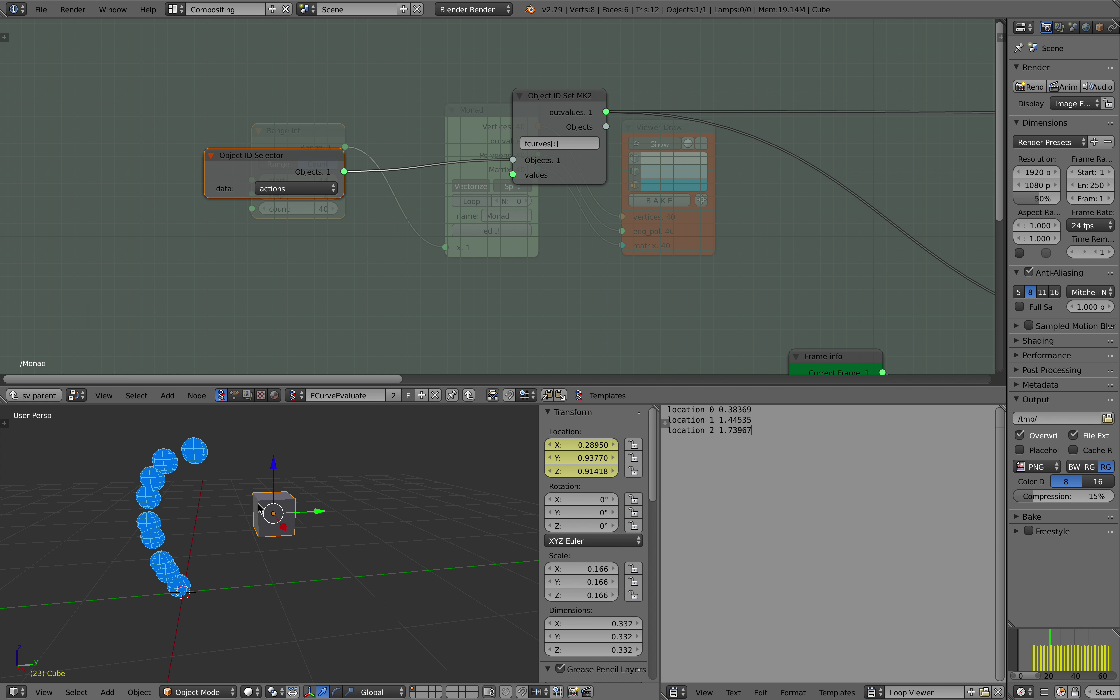
pyautogui.moveTo(300, 519); pyautogui.dragTo(312, 523, button='middle')
pyautogui.moveTo(292, 164); pyautogui.dragTo(286, 163)
pyautogui.moveTo(289, 176); pyautogui.dragTo(176, 189, button='middle')
pyautogui.moveTo(199, 181); pyautogui.dragTo(237, 170)
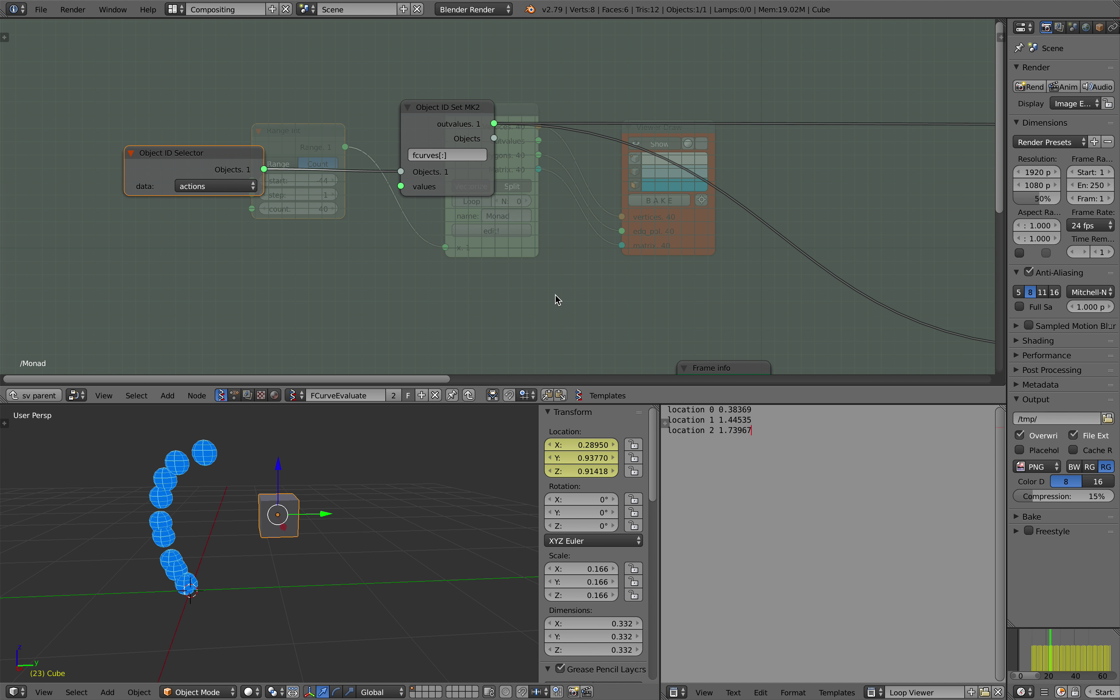
# - Move the Object ID Selector and Object ID Set MK2 nodes closer together
pyautogui.moveTo(555, 300); pyautogui.dragTo(481, 296, button='middle')
pyautogui.moveTo(152, 153); pyautogui.dragTo(198, 166)
pyautogui.moveTo(373, 114); pyautogui.dragTo(348, 123)
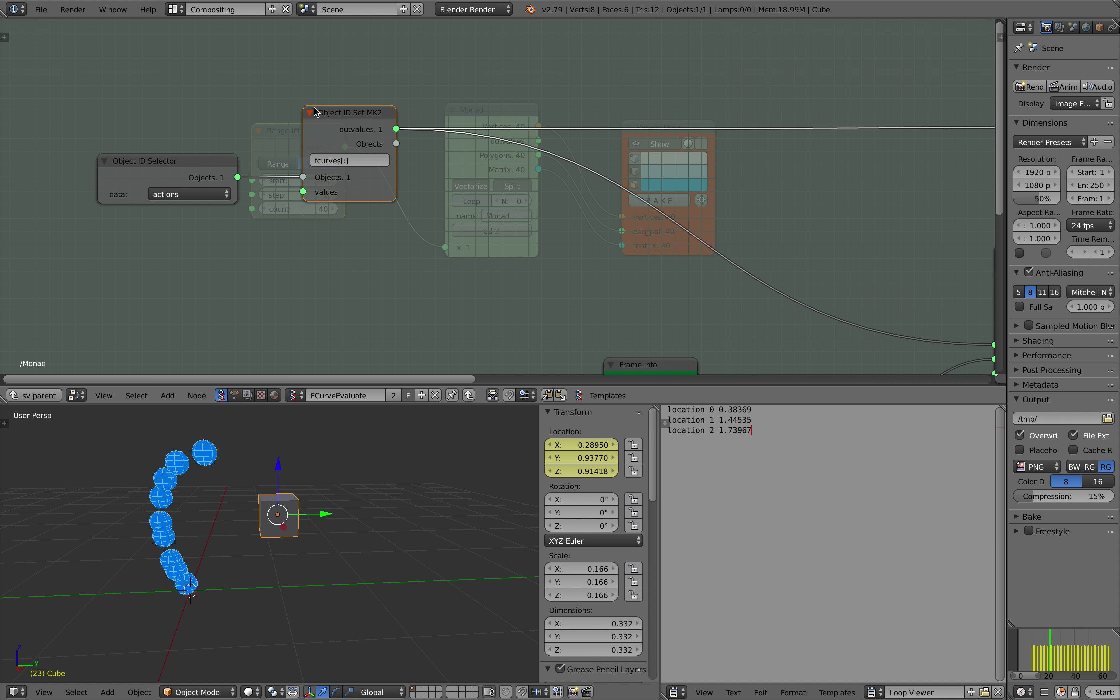
# - Examine the Exec Node Mod script and the links feeding its V1 and V2 inputs
pyautogui.scroll(-3, 361, 157)
pyautogui.moveTo(364, 167); pyautogui.dragTo(235, 152, button='middle')
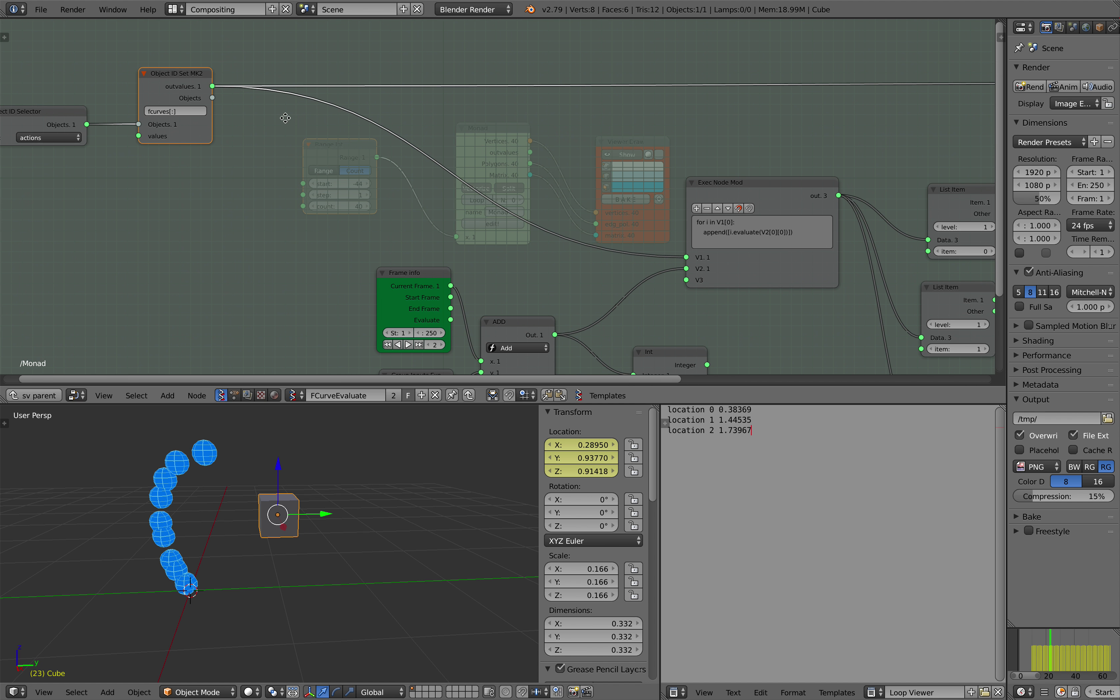
pyautogui.moveTo(285, 117); pyautogui.dragTo(164, 94, button='middle')
pyautogui.scroll(3, 165, 94)
pyautogui.moveTo(554, 195); pyautogui.dragTo(451, 160, button='middle')
pyautogui.scroll(2, 515, 135)
pyautogui.click(536, 108)
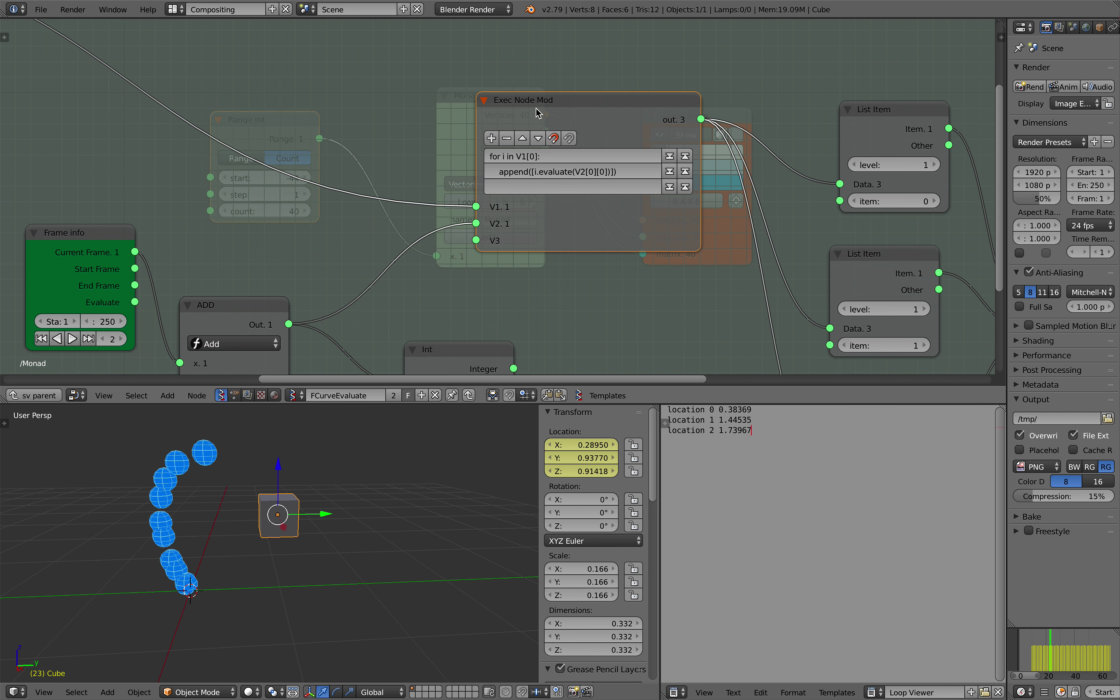
pyautogui.scroll(2, 426, 148)
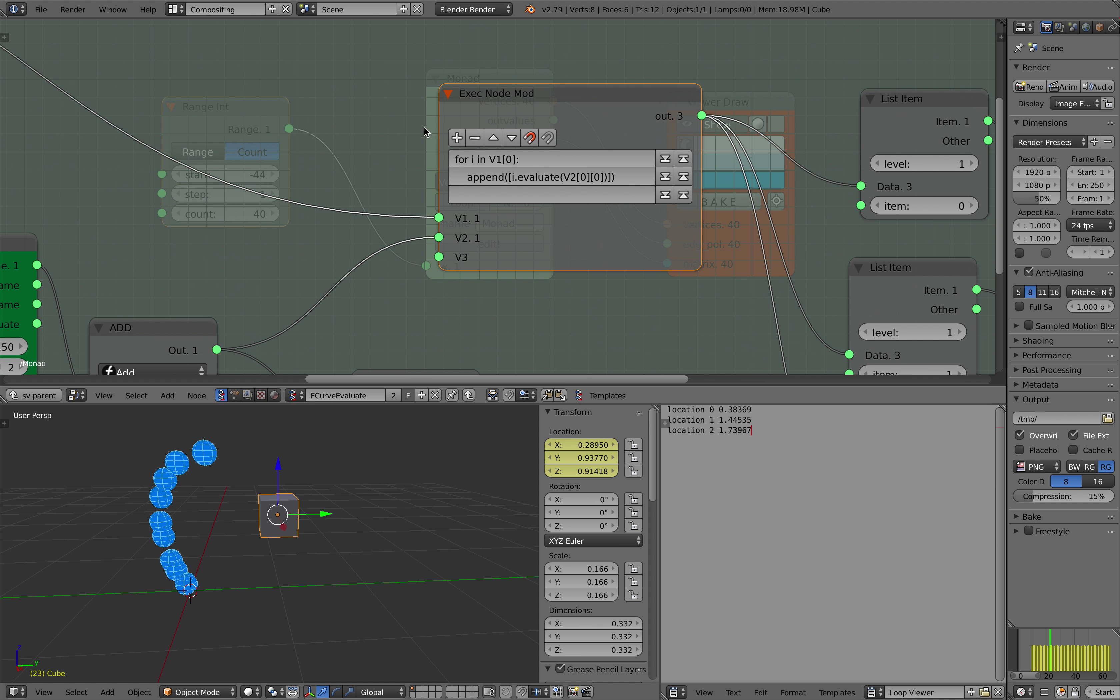
pyautogui.scroll(-3, 424, 132)
pyautogui.moveTo(103, 124); pyautogui.dragTo(550, 277, button='middle')
pyautogui.scroll(3, 330, 197)
pyautogui.scroll(-4, 481, 221)
pyautogui.moveTo(449, 204); pyautogui.dragTo(110, 104, button='middle')
pyautogui.scroll(3, 490, 225)
pyautogui.moveTo(616, 201); pyautogui.dragTo(591, 186, button='middle')
pyautogui.scroll(1, 607, 211)
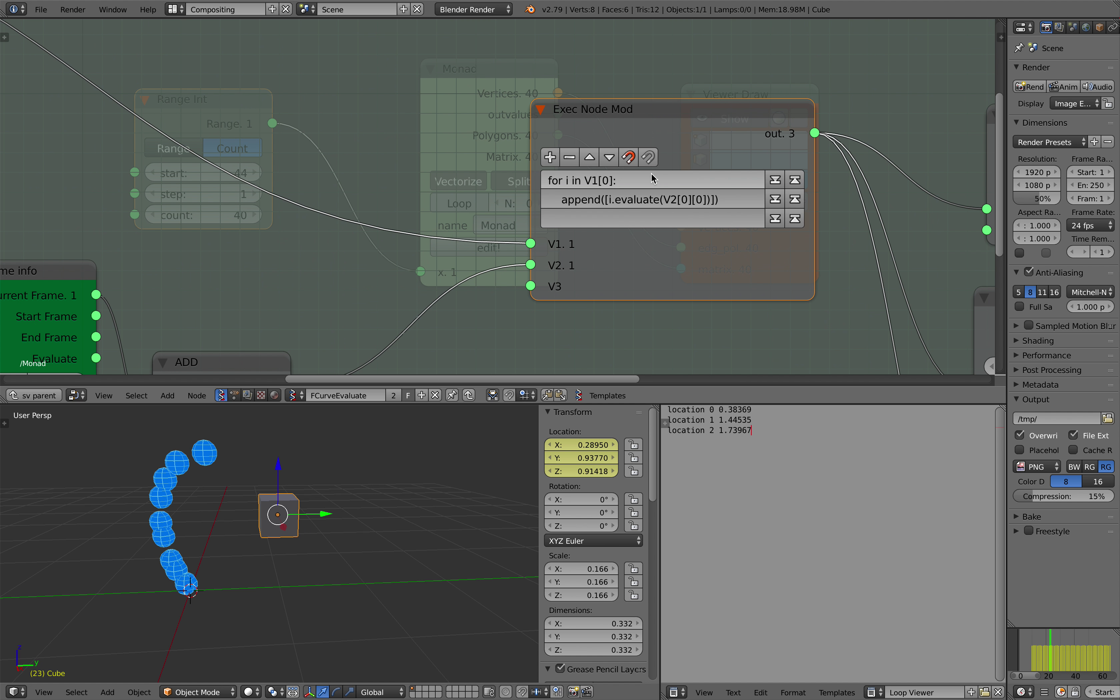
pyautogui.moveTo(654, 207); pyautogui.dragTo(680, 168, button='middle')
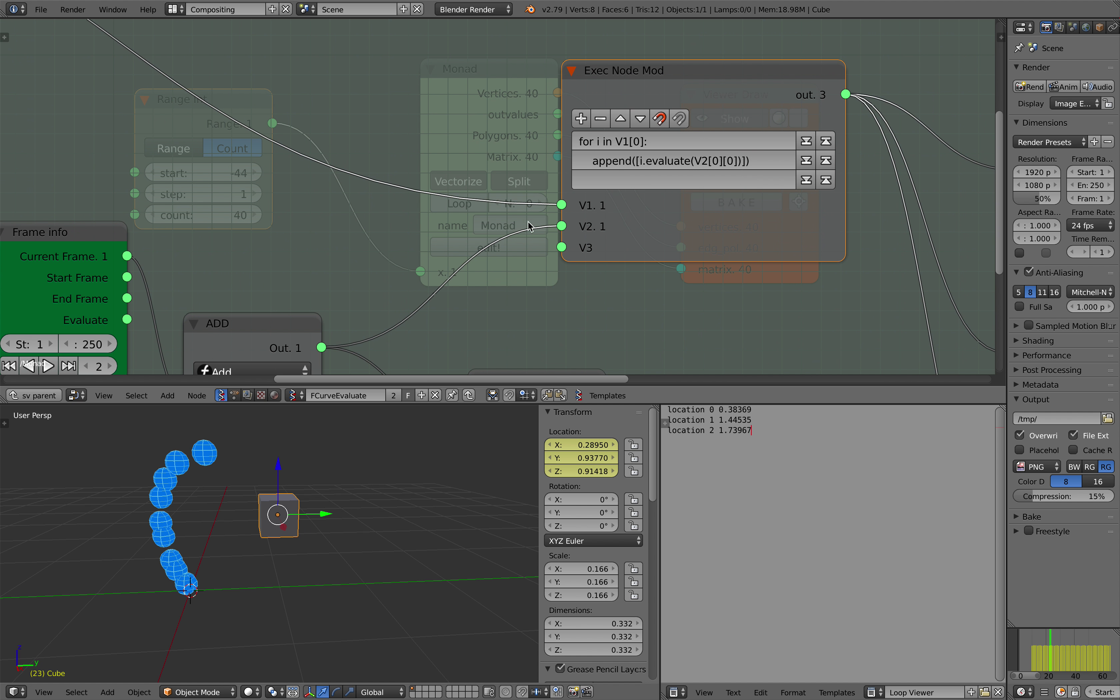
# - Move the ADD node closer to the Exec Node Mod node and shift the Frame info node slightly away from it
pyautogui.scroll(-1, 273, 261)
pyautogui.moveTo(266, 263); pyautogui.dragTo(276, 227, button='middle')
pyautogui.scroll(-1, 295, 297)
pyautogui.moveTo(297, 298); pyautogui.dragTo(304, 256, button='middle')
pyautogui.moveTo(304, 261); pyautogui.dragTo(341, 237)
pyautogui.moveTo(330, 258); pyautogui.dragTo(342, 251, button='middle')
pyautogui.moveTo(171, 150); pyautogui.dragTo(157, 141)
pyautogui.moveTo(210, 163); pyautogui.dragTo(217, 190, button='middle')
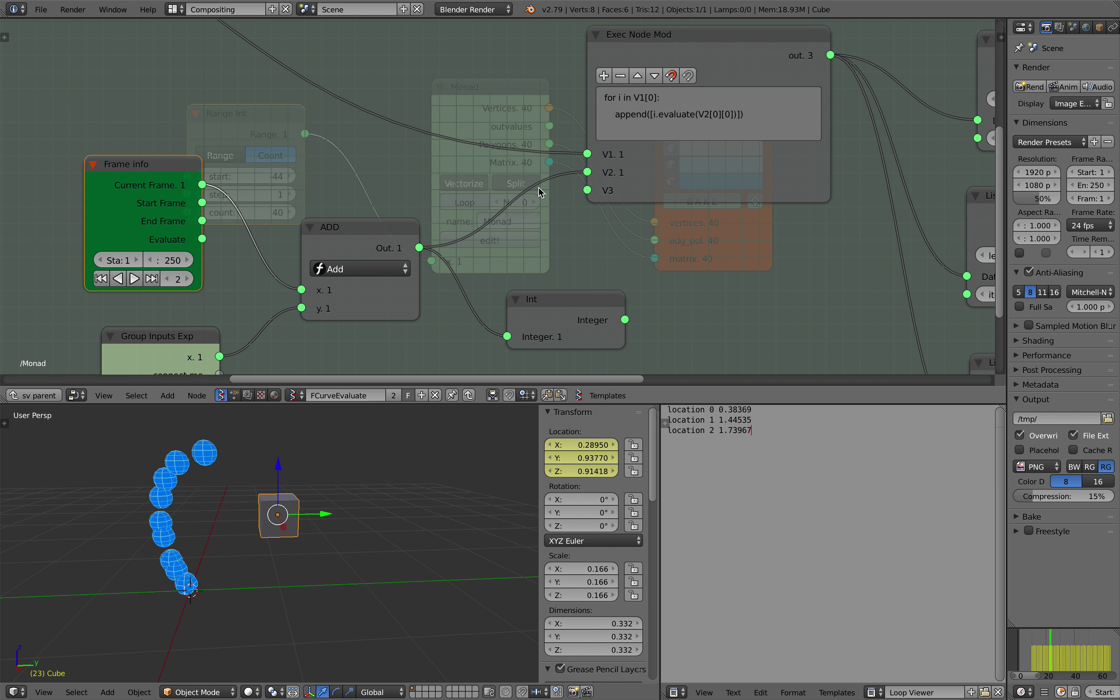
# - Raise the ADD node slightly between the Frame info and Exec Node Mod nodes
pyautogui.moveTo(502, 215); pyautogui.dragTo(515, 203, button='middle')
pyautogui.moveTo(390, 222); pyautogui.dragTo(411, 202)
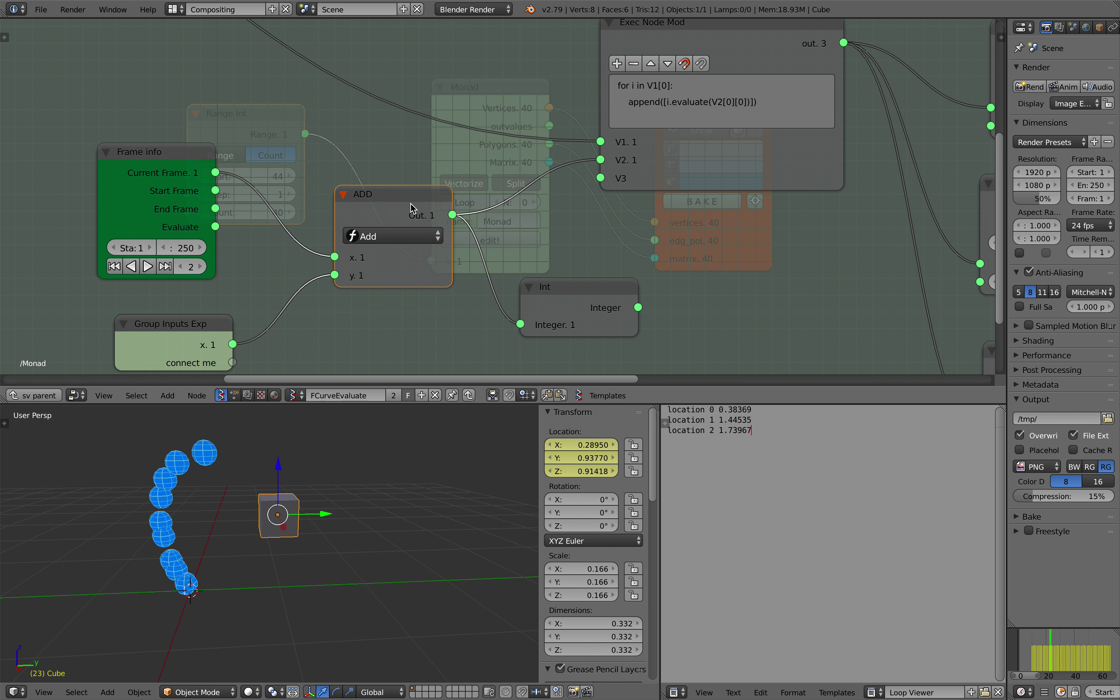
pyautogui.moveTo(359, 201); pyautogui.dragTo(339, 209, button='middle')
pyautogui.moveTo(366, 208); pyautogui.dragTo(350, 200)
pyautogui.moveTo(329, 221); pyautogui.dragTo(320, 203, button='middle')
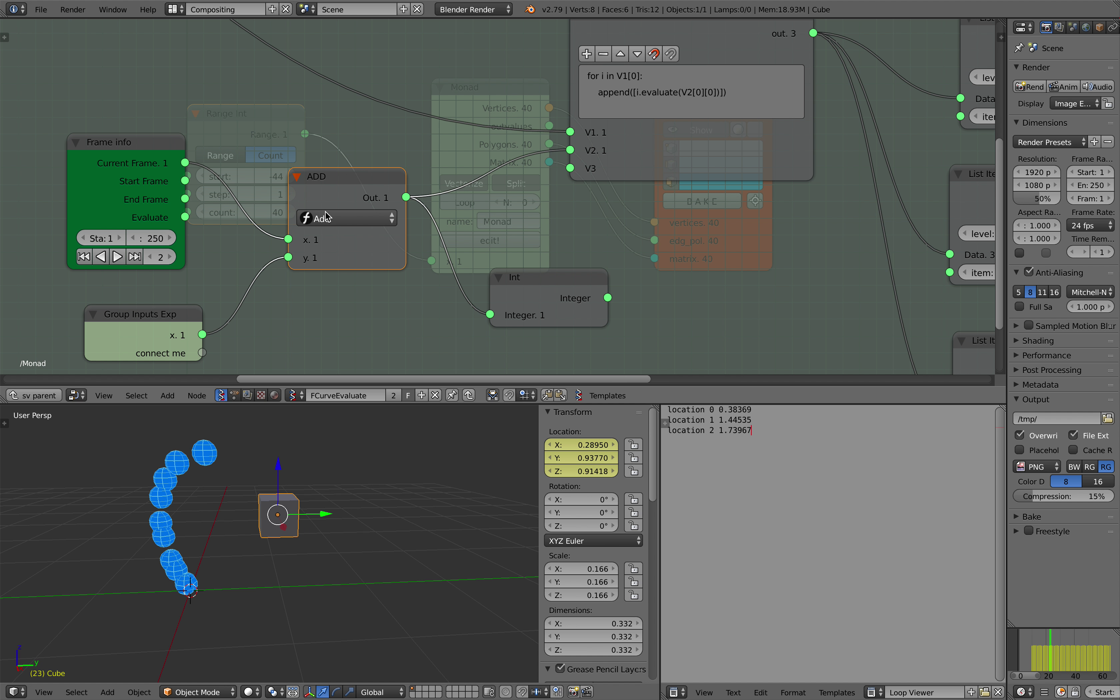
# - Delete the Int node connected to the ADD node's output
pyautogui.scroll(-3, 222, 319)
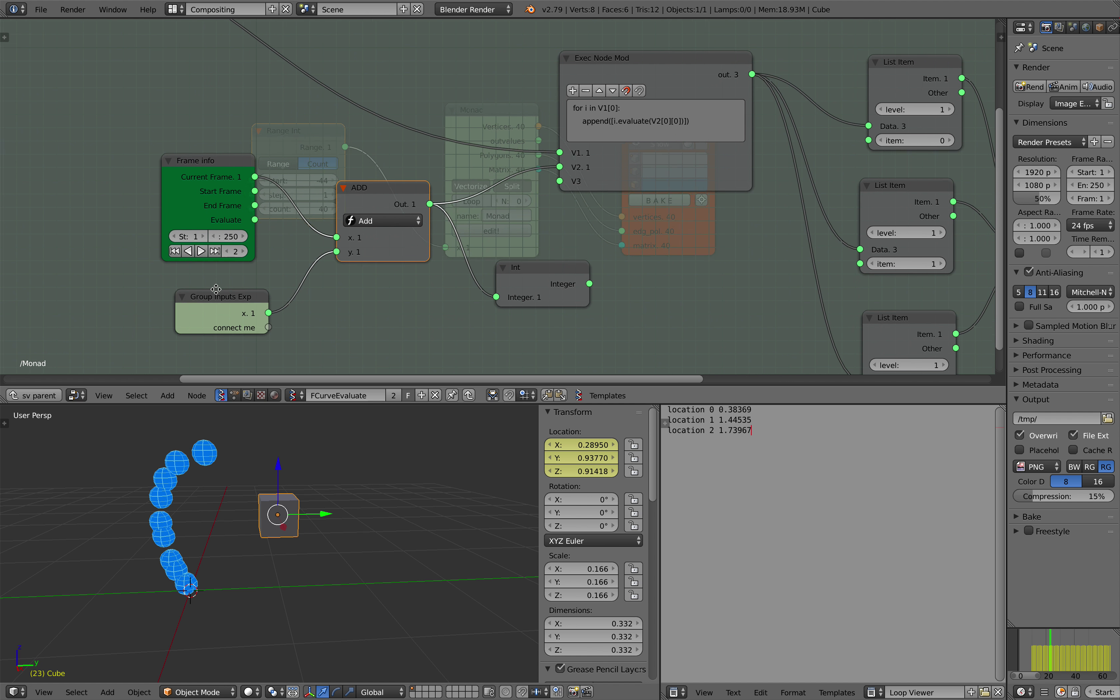
pyautogui.moveTo(270, 261); pyautogui.dragTo(218, 280, button='middle')
pyautogui.scroll(2, 232, 278)
pyautogui.moveTo(375, 280); pyautogui.dragTo(368, 275, button='middle')
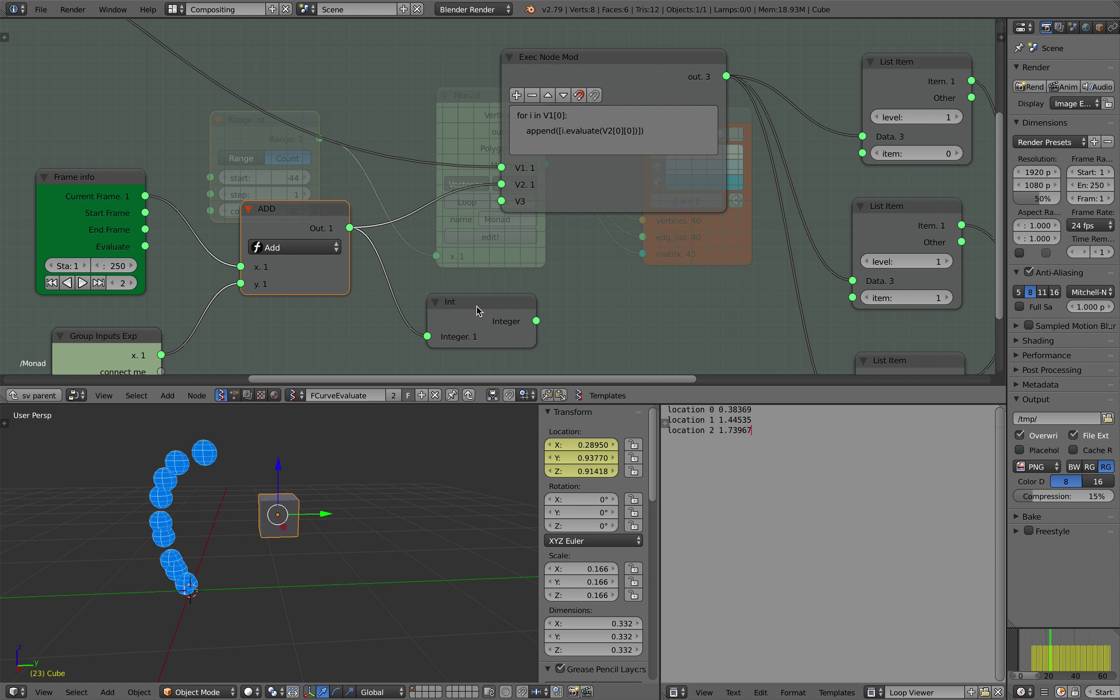
pyautogui.press('x')
# - Lower the ADD node slightly and move the Exec Node Mod node closer to it
pyautogui.scroll(-1, 480, 299)
pyautogui.moveTo(468, 289); pyautogui.dragTo(454, 292, button='middle')
pyautogui.moveTo(273, 230); pyautogui.dragTo(275, 238)
pyautogui.moveTo(435, 212); pyautogui.dragTo(325, 232, button='middle')
pyautogui.scroll(-1, 462, 218)
pyautogui.moveTo(384, 162); pyautogui.dragTo(334, 161)
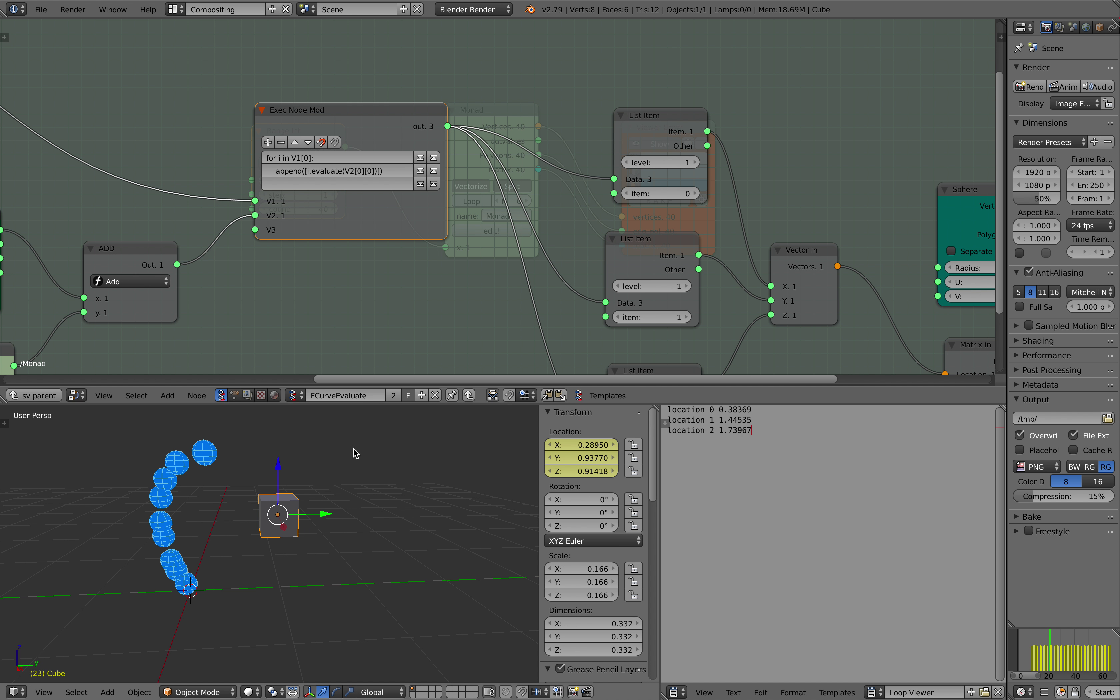
# - Move the three List Item nodes closer to the Exec Node Mod node
pyautogui.moveTo(357, 453); pyautogui.dragTo(314, 494, button='middle')
pyautogui.moveTo(336, 262); pyautogui.dragTo(361, 274, button='middle')
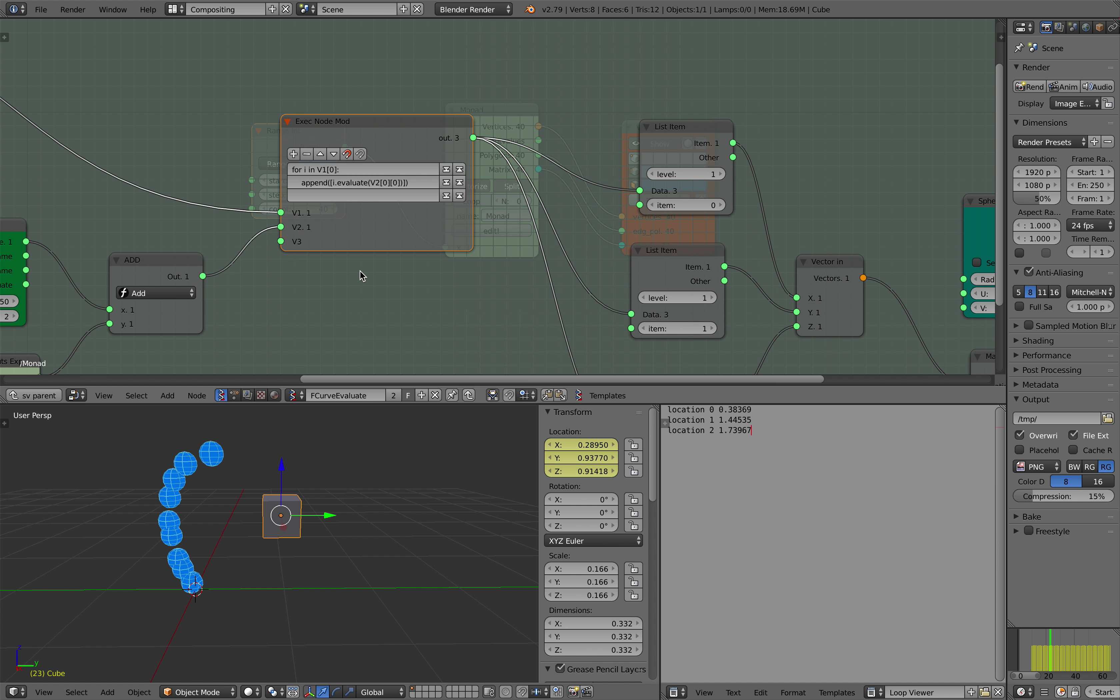
pyautogui.moveTo(391, 271); pyautogui.dragTo(402, 225, button='middle')
pyautogui.moveTo(583, 111); pyautogui.dragTo(533, 75)
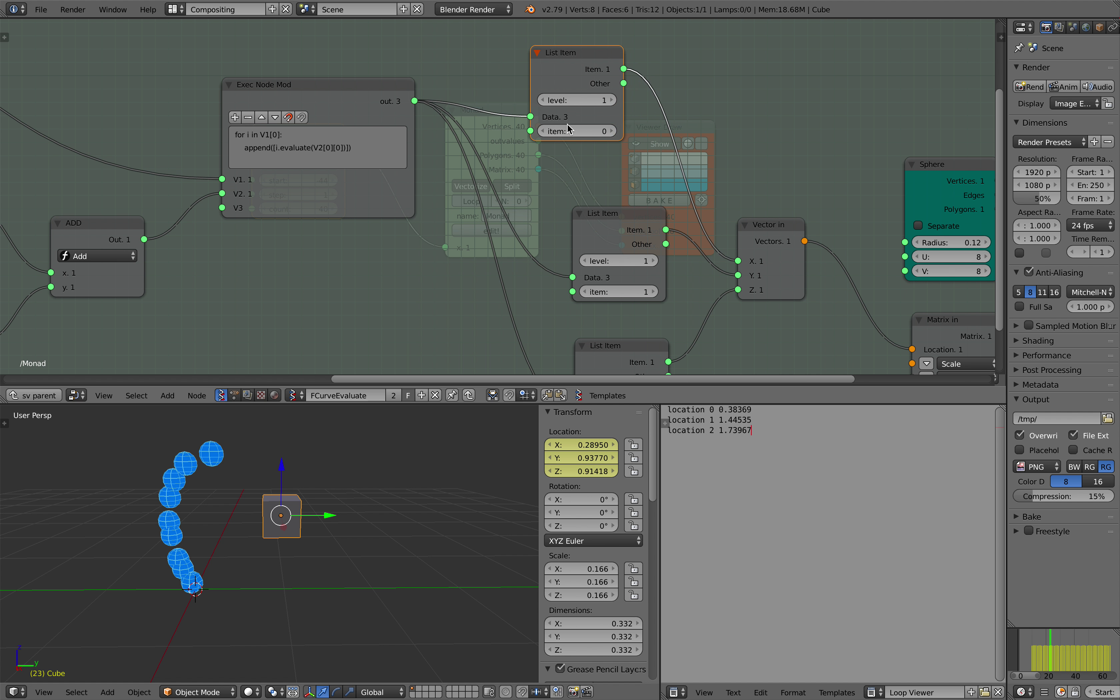
pyautogui.moveTo(605, 225); pyautogui.dragTo(551, 172)
pyautogui.moveTo(624, 357); pyautogui.dragTo(558, 288)
pyautogui.moveTo(544, 246); pyautogui.dragTo(527, 258, button='middle')
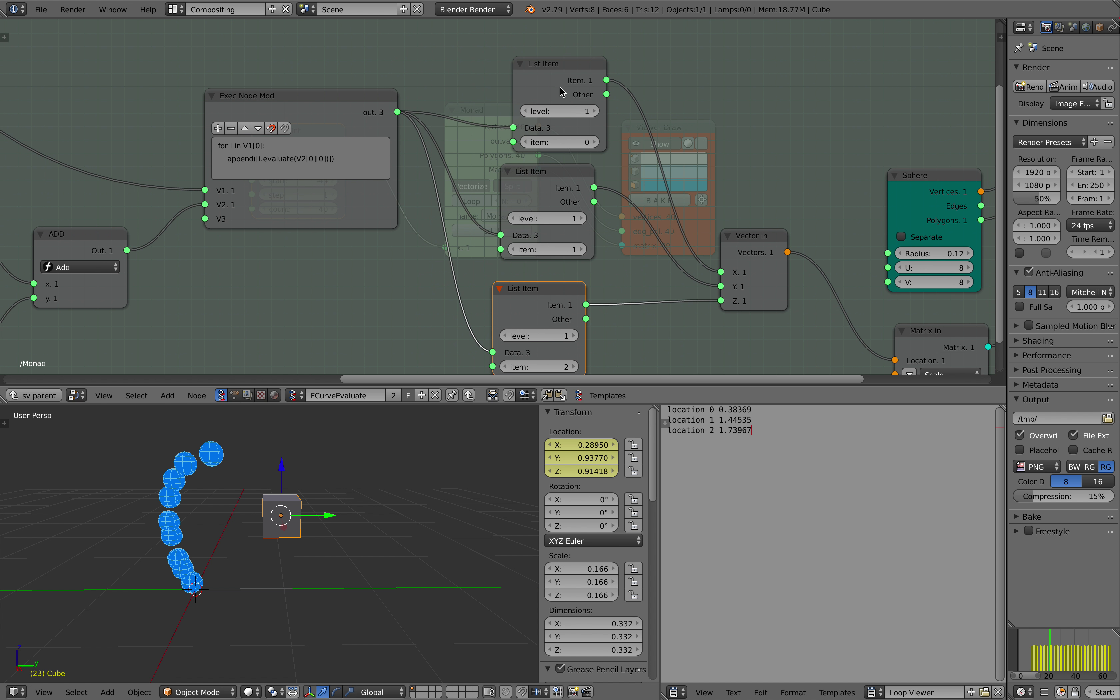
# - Adjust the three List Item nodes so that they line up in an evenly spaced column
pyautogui.moveTo(559, 87); pyautogui.dragTo(540, 70)
pyautogui.moveTo(549, 185); pyautogui.dragTo(553, 170)
pyautogui.moveTo(546, 287); pyautogui.dragTo(556, 266)
pyautogui.scroll(-1, 552, 240)
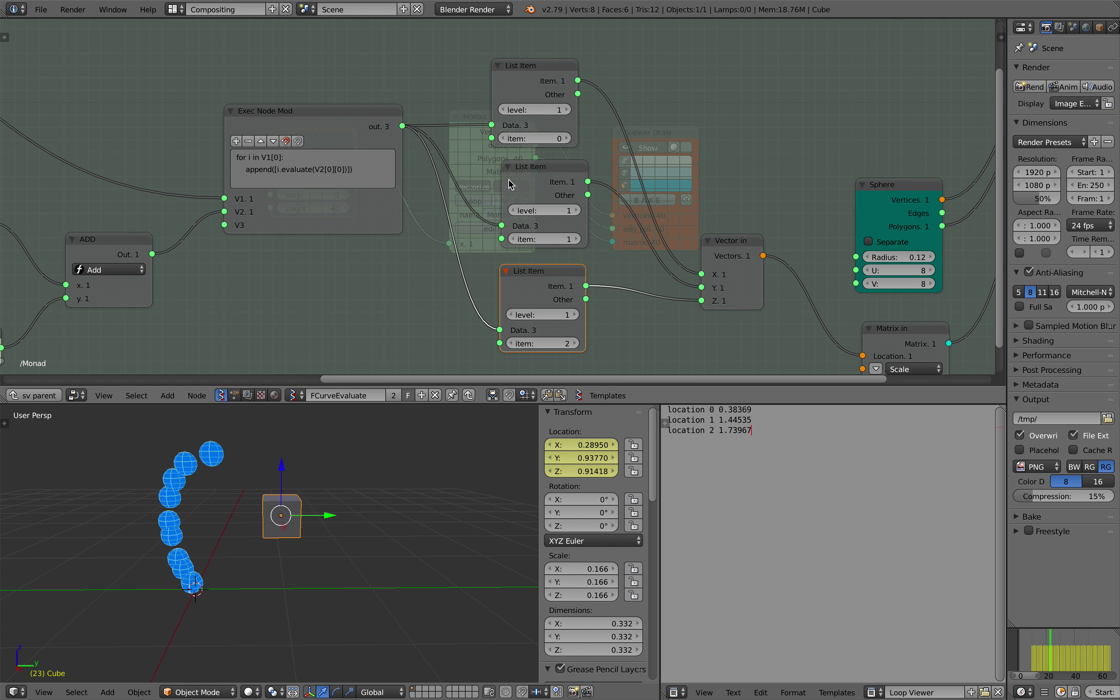
# - Move the Vector in, Sphere and Matrix in nodes closer to the List Item column
pyautogui.moveTo(543, 171); pyautogui.dragTo(521, 168, button='middle')
pyautogui.scroll(-2, 533, 171)
pyautogui.moveTo(661, 209); pyautogui.dragTo(628, 150)
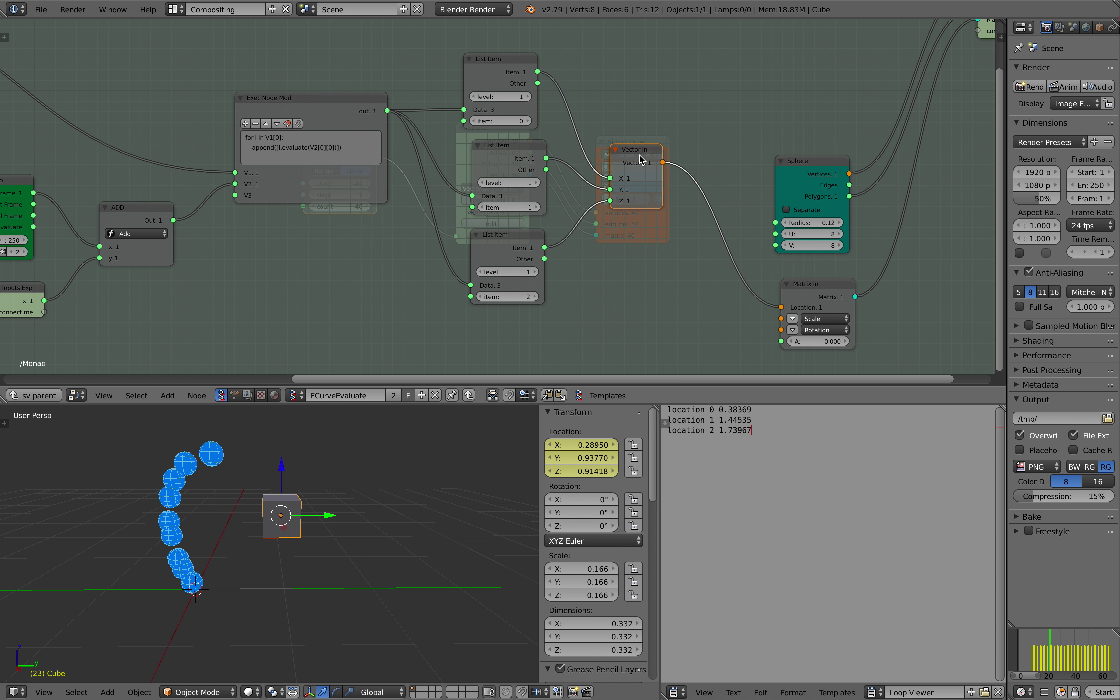
pyautogui.moveTo(642, 160); pyautogui.dragTo(626, 180, button='middle')
pyautogui.moveTo(778, 180); pyautogui.dragTo(734, 111)
pyautogui.moveTo(790, 305); pyautogui.dragTo(759, 256)
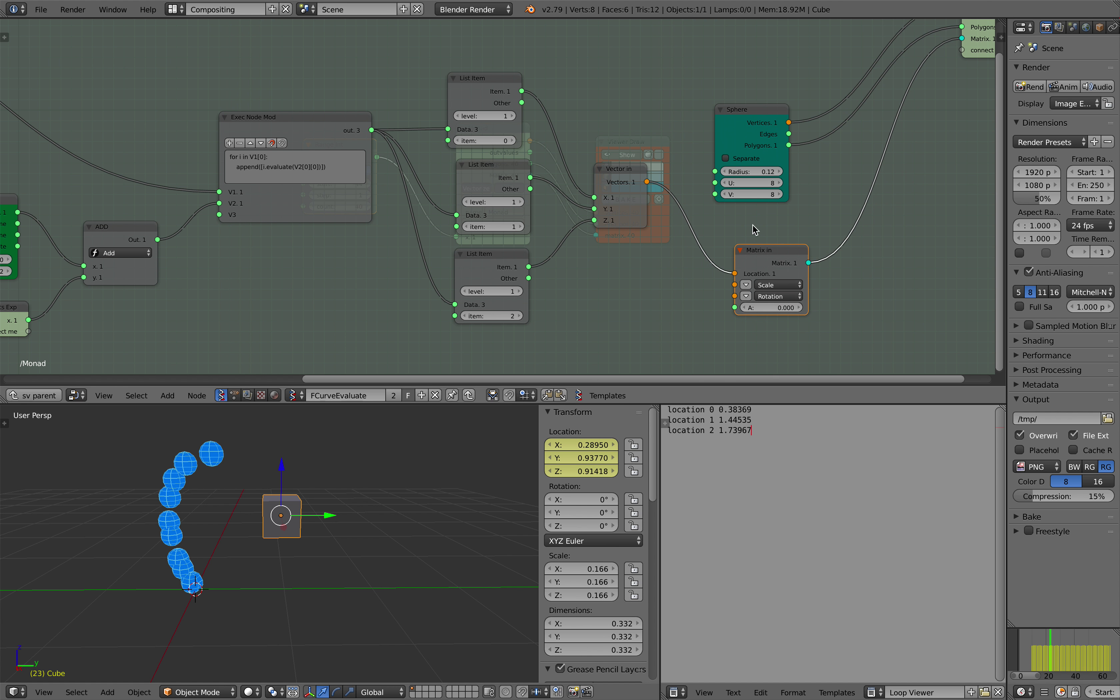
# - Move the Sphere node up and closer to the Group Outputs Exp node
pyautogui.moveTo(746, 142); pyautogui.dragTo(721, 181, button='middle')
pyautogui.moveTo(721, 181); pyautogui.dragTo(766, 130)
pyautogui.moveTo(766, 130); pyautogui.dragTo(716, 159, button='middle')
pyautogui.moveTo(716, 133); pyautogui.dragTo(716, 130)
pyautogui.moveTo(574, 254); pyautogui.dragTo(565, 204, button='middle')
pyautogui.scroll(1, 565, 204)
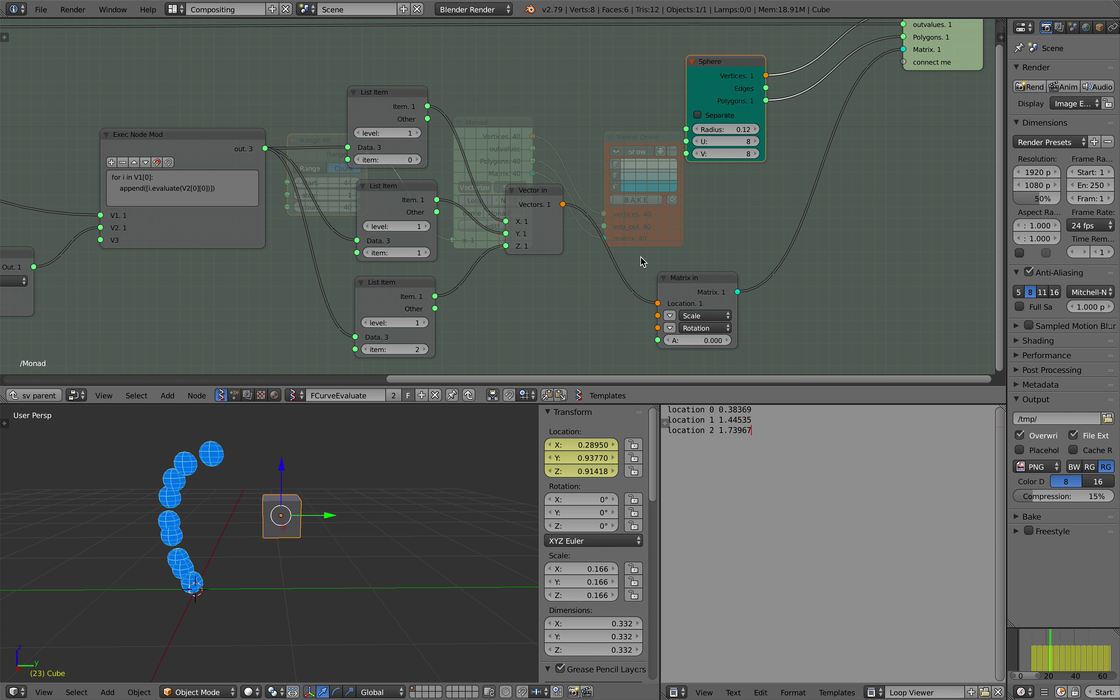
pyautogui.moveTo(640, 256); pyautogui.dragTo(632, 279, button='middle')
pyautogui.moveTo(754, 102); pyautogui.dragTo(715, 151, button='middle')
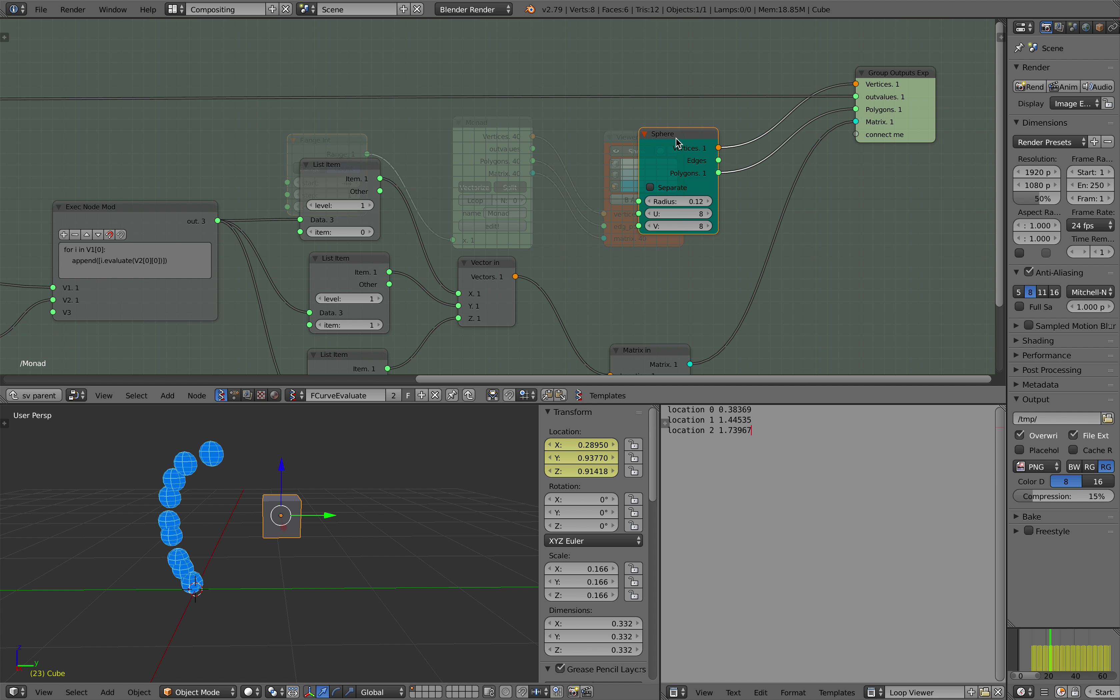
pyautogui.moveTo(676, 138); pyautogui.dragTo(678, 138)
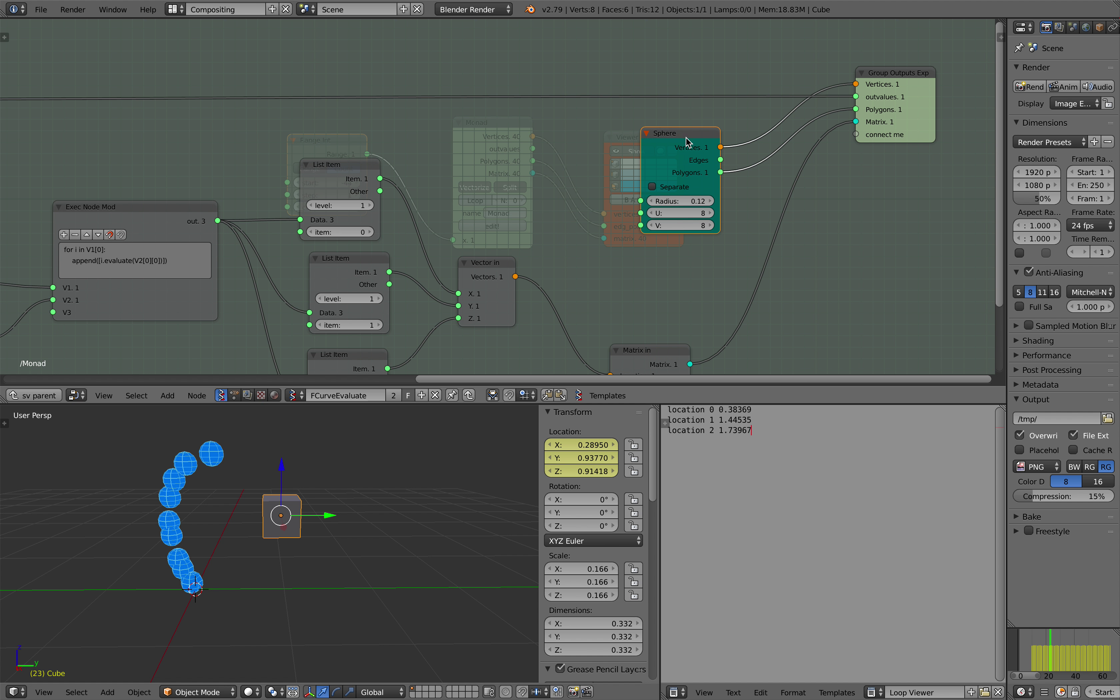
# - Delete the Sphere node and add an IcoSphere node in its place
pyautogui.press('x')
pyautogui.hotkey('shift', 'a')
pyautogui.click(660, 134)
pyautogui.write('ico')
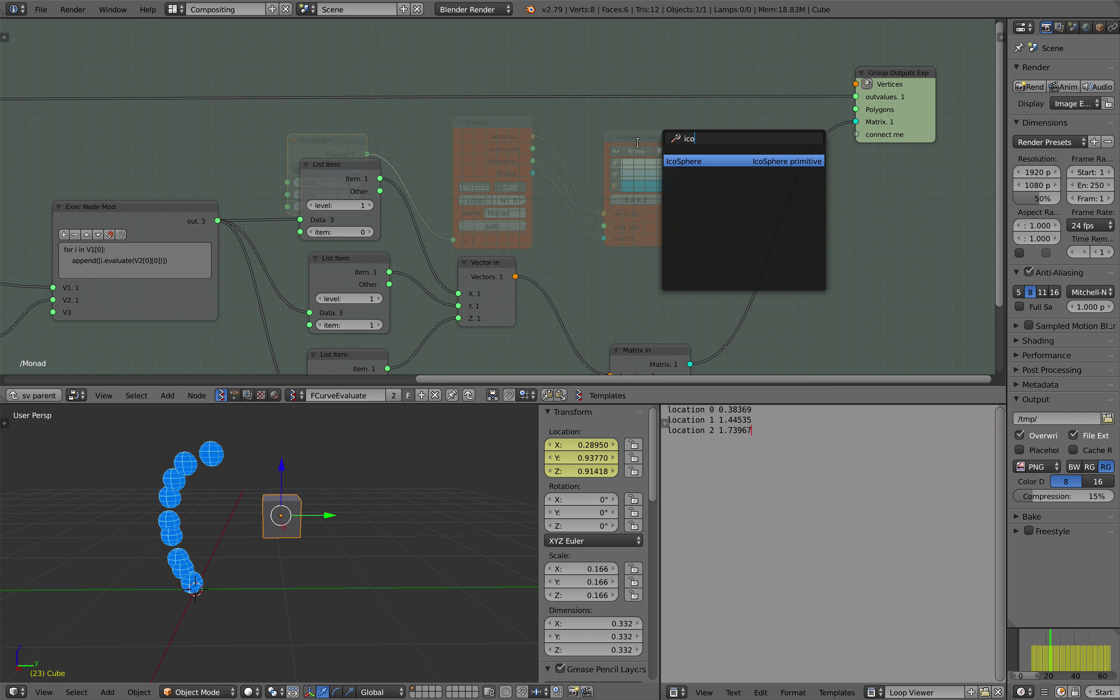
pyautogui.press('Return')
pyautogui.click(708, 160)
# - Connect the IcoSphere's Vertices and Faces to the group's Vertices and Polygons outputs and set its radius to 0.14
pyautogui.moveTo(730, 163); pyautogui.dragTo(807, 131)
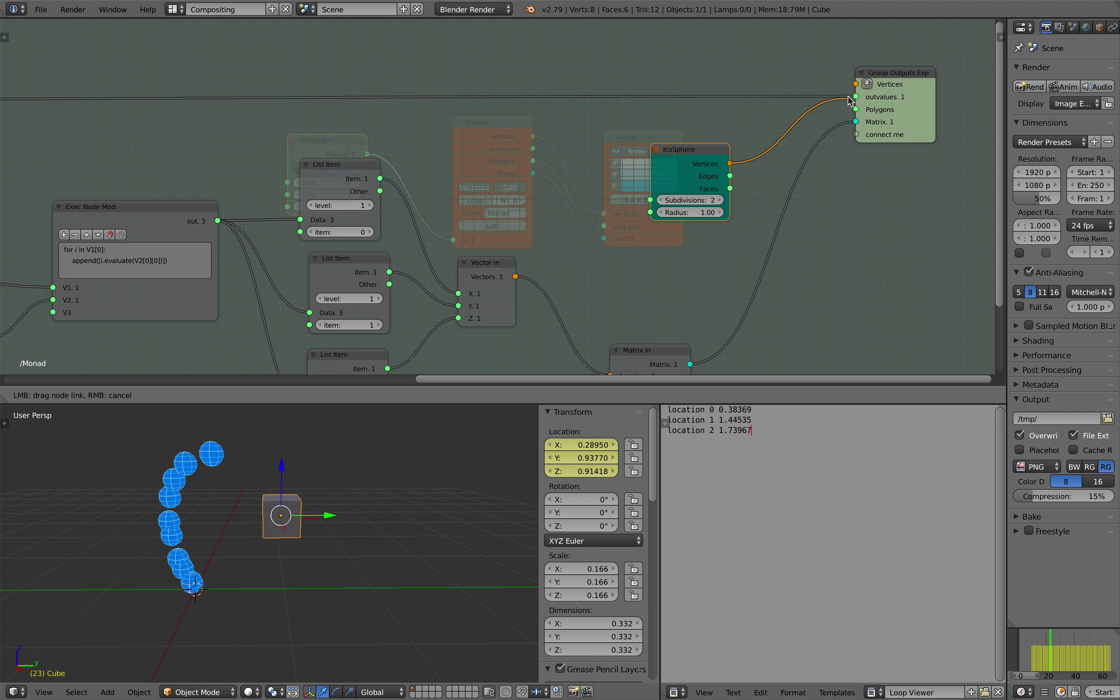
pyautogui.moveTo(856, 86); pyautogui.dragTo(646, 213)
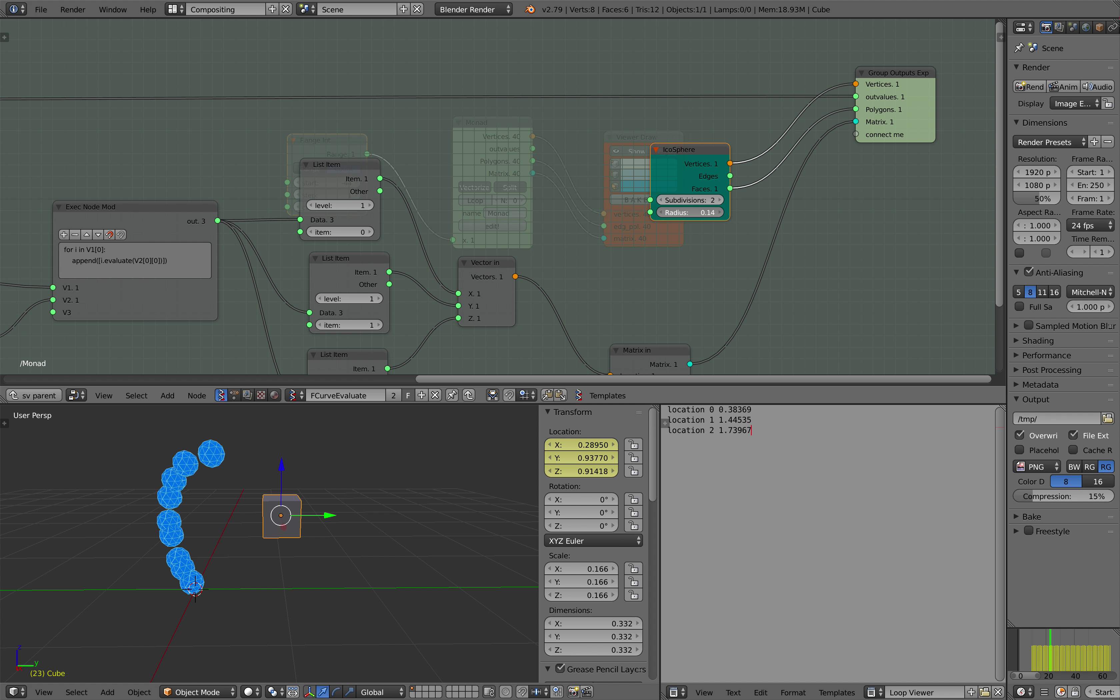
pyautogui.press('Home')
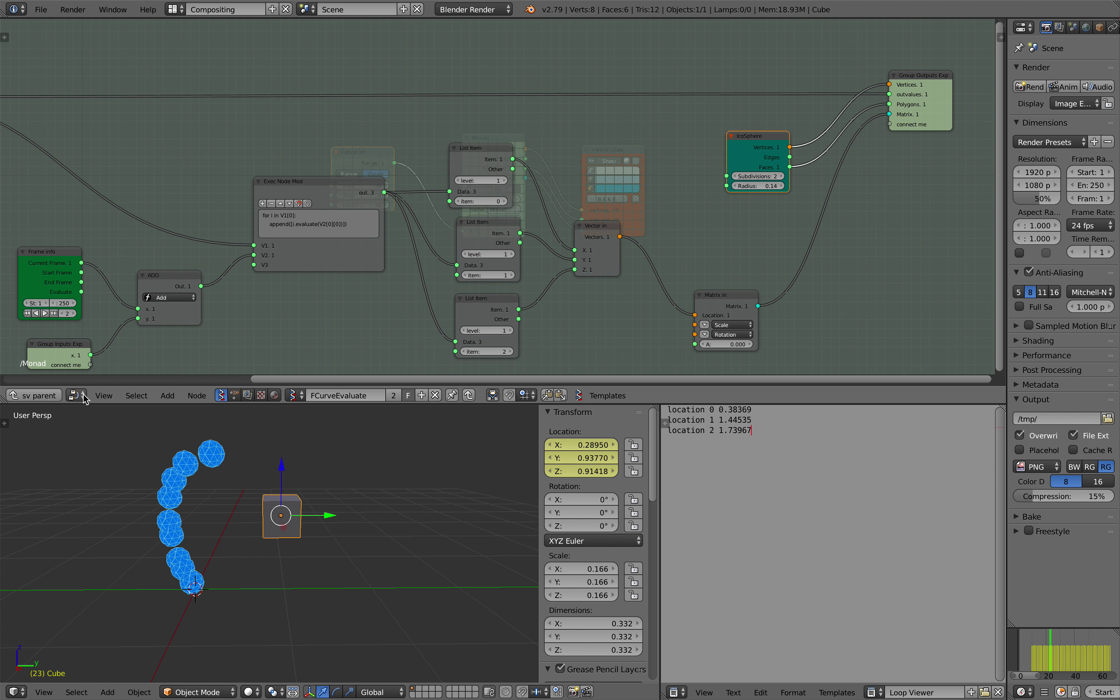
# - Leave the Monad group for the parent tree and bring its Range Int, Monad and Viewer Draw nodes into close view
pyautogui.click(48, 396)
pyautogui.press('Home')
pyautogui.click(475, 155)
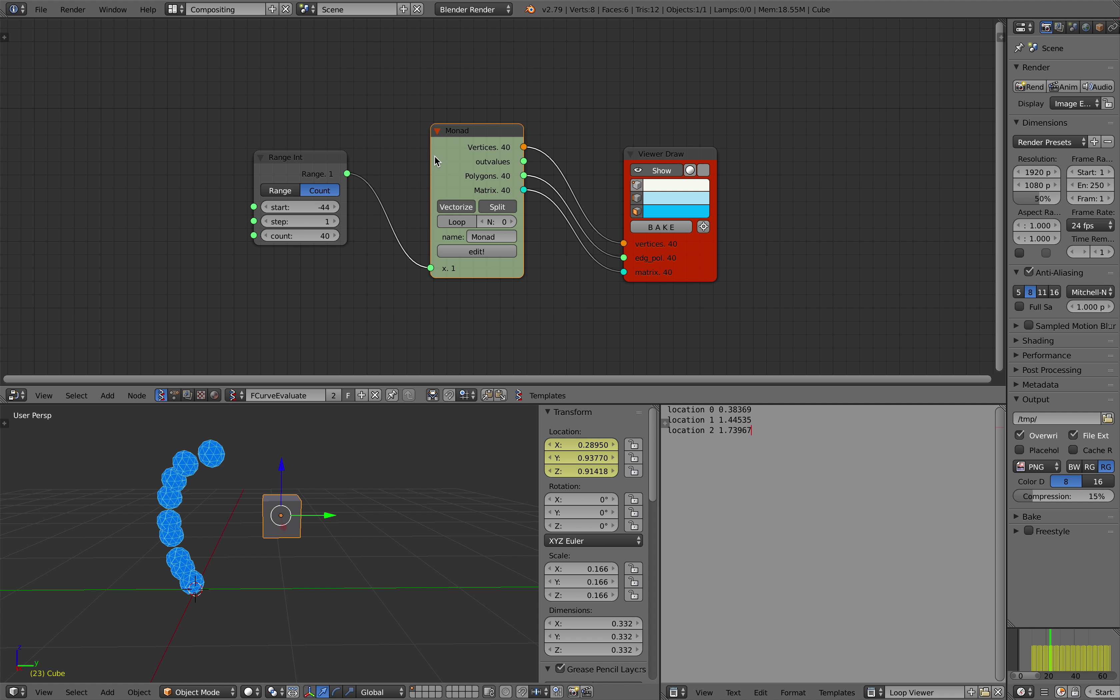
pyautogui.scroll(2, 417, 159)
pyautogui.scroll(3, 480, 166)
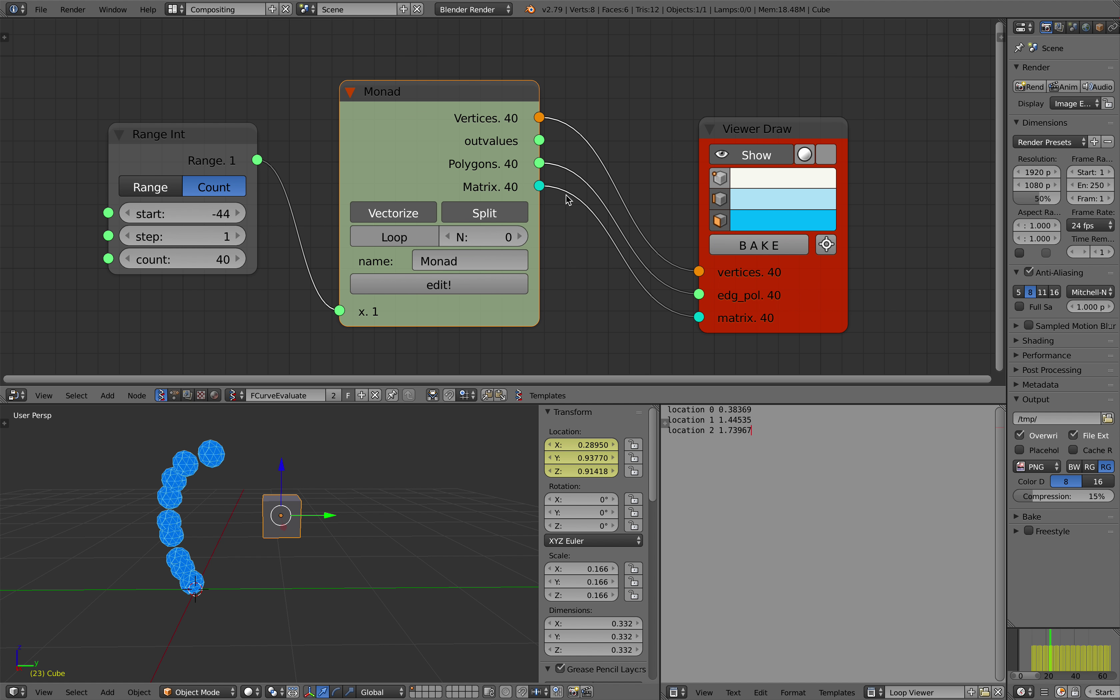
# - Set the Range Int node's count to 92
pyautogui.moveTo(157, 267); pyautogui.dragTo(178, 256, button='middle')
pyautogui.moveTo(199, 252)
pyautogui.mouseDown()
pyautogui.moveTo(133, 252)
pyautogui.moveTo(403, 252)
pyautogui.moveTo(347, 252)
pyautogui.mouseUp()
pyautogui.moveTo(232, 248); pyautogui.dragTo(343, 248)
pyautogui.moveTo(363, 478); pyautogui.dragTo(392, 473, button='middle')
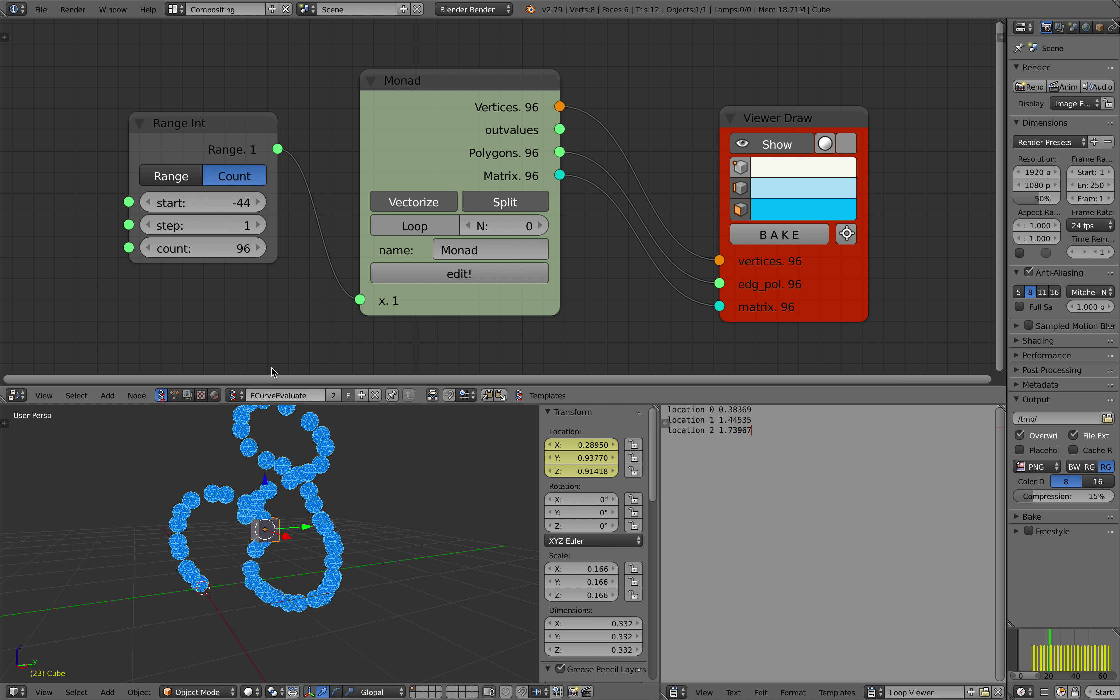
pyautogui.moveTo(231, 249)
pyautogui.mouseDown()
pyautogui.moveTo(74, 249)
pyautogui.moveTo(236, 248)
pyautogui.mouseUp()
pyautogui.moveTo(277, 446); pyautogui.dragTo(263, 439, button='middle')
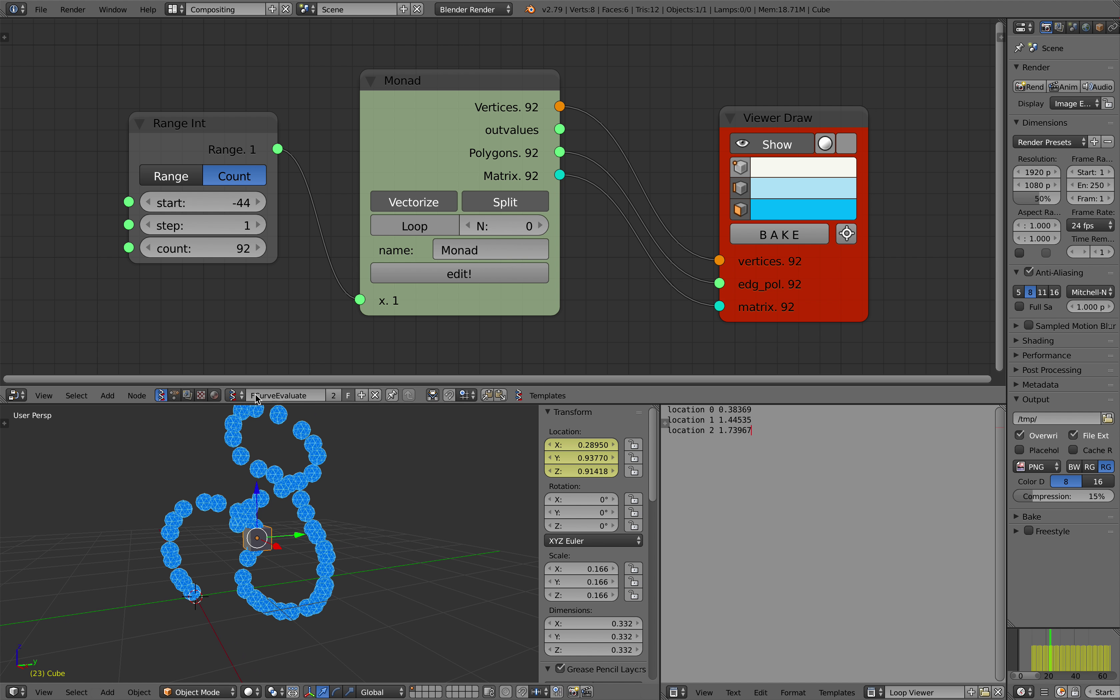
# - Set the current frame to 29 and the Range Int node's start to -68
pyautogui.moveTo(242, 572); pyautogui.dragTo(262, 555, button='middle')
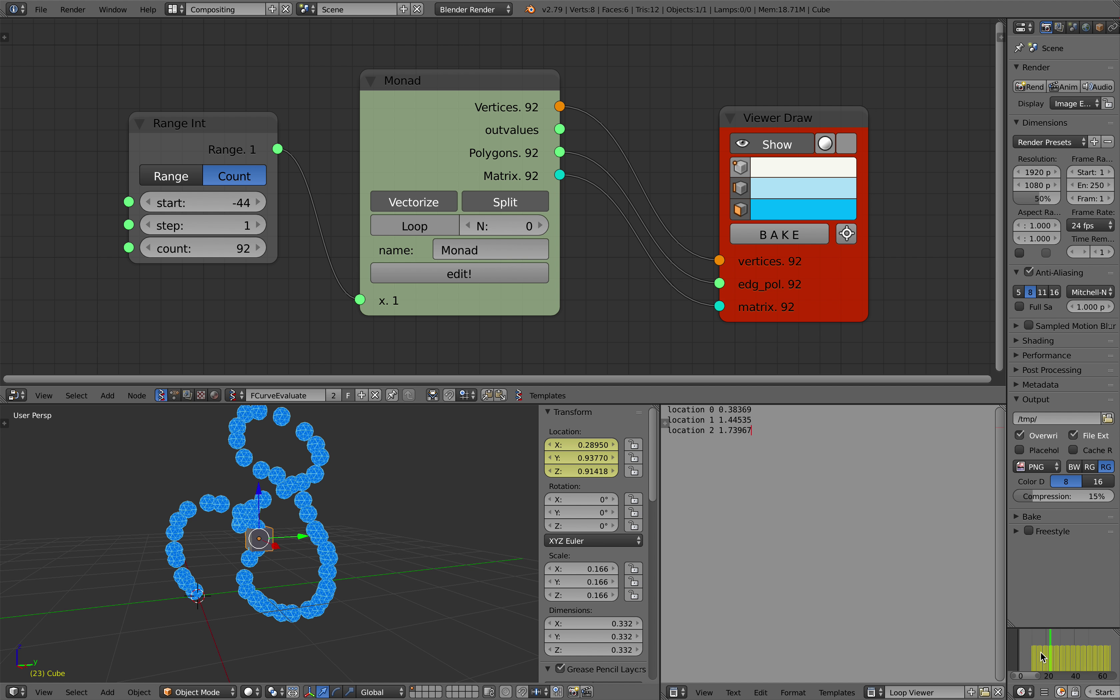
pyautogui.moveTo(1048, 653)
pyautogui.mouseDown()
pyautogui.moveTo(1089, 654)
pyautogui.moveTo(1059, 648)
pyautogui.mouseUp()
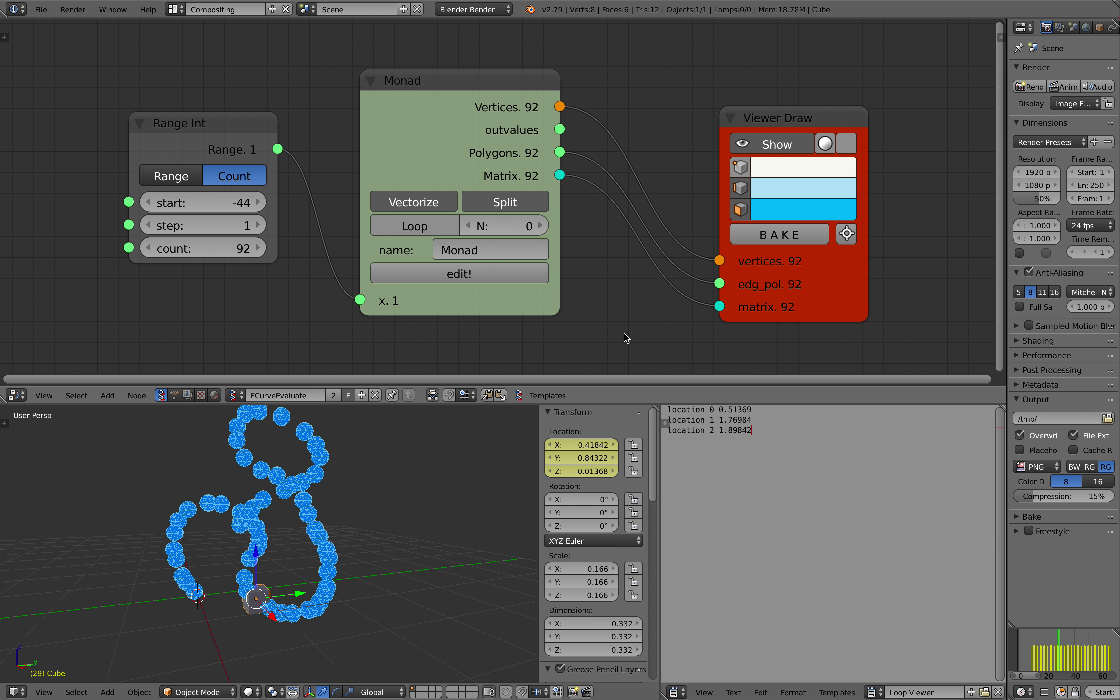
pyautogui.moveTo(207, 202)
pyautogui.mouseDown()
pyautogui.moveTo(255, 219)
pyautogui.moveTo(249, 202)
pyautogui.mouseUp()
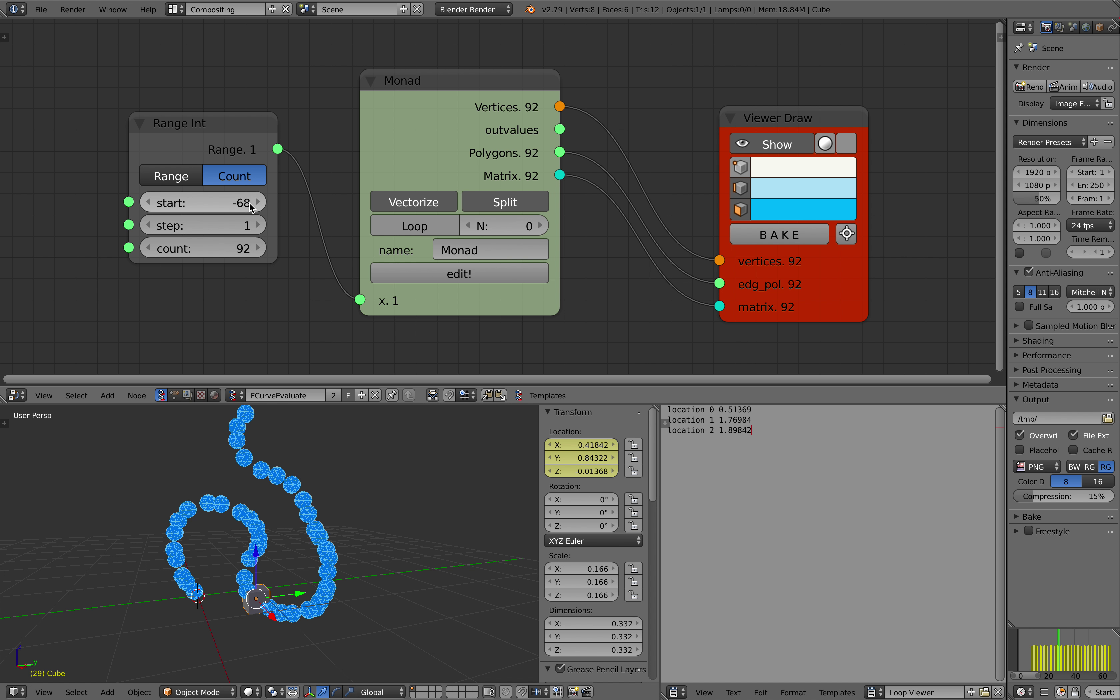
# - Move the Viewer Draw node closer to the Monad node and view the sphere trail around the cube up close
pyautogui.moveTo(803, 280); pyautogui.dragTo(752, 228)
pyautogui.scroll(-1, 708, 239)
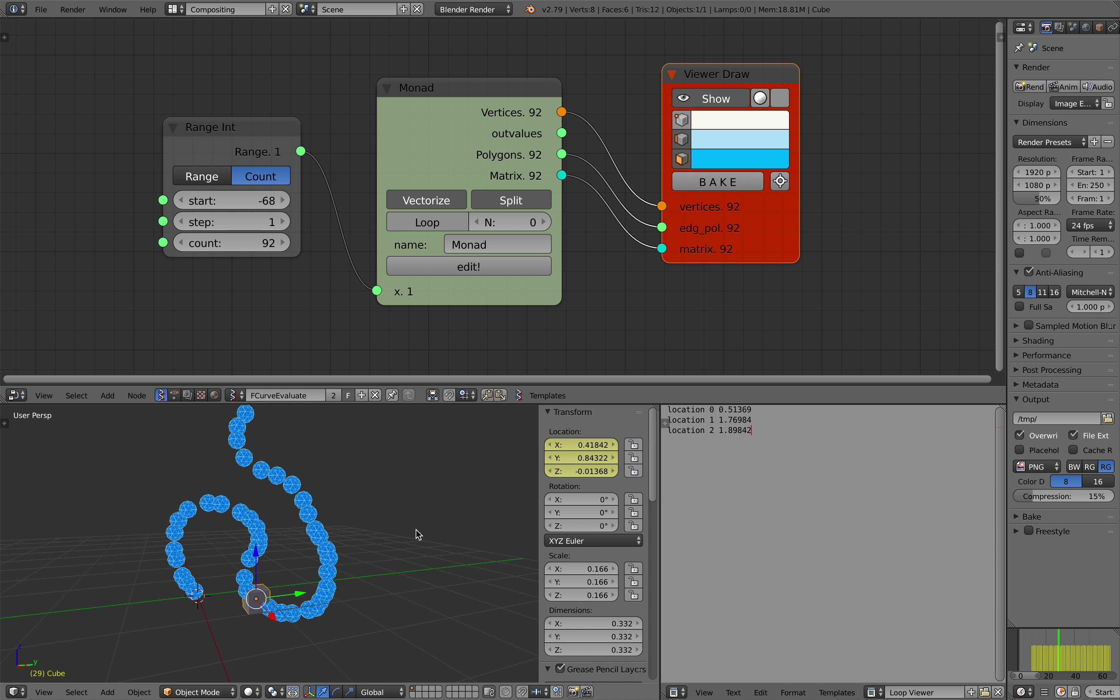
pyautogui.moveTo(323, 550); pyautogui.dragTo(334, 588, button='middle')
pyautogui.scroll(4, 334, 588)
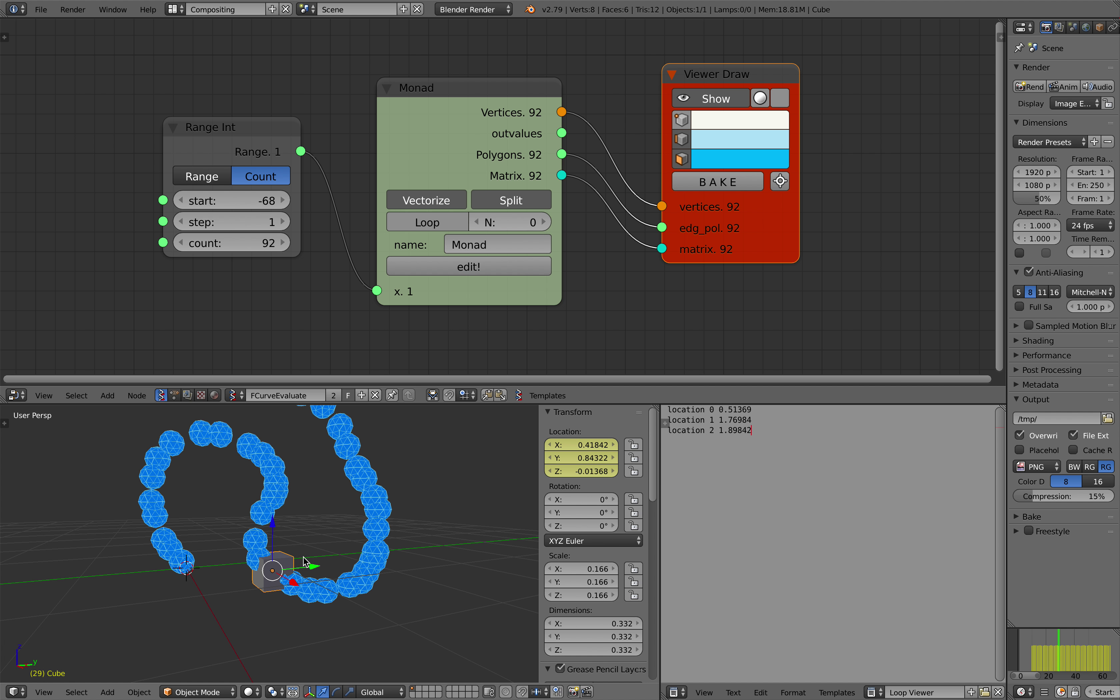
pyautogui.moveTo(303, 535); pyautogui.dragTo(286, 596, button='middle')
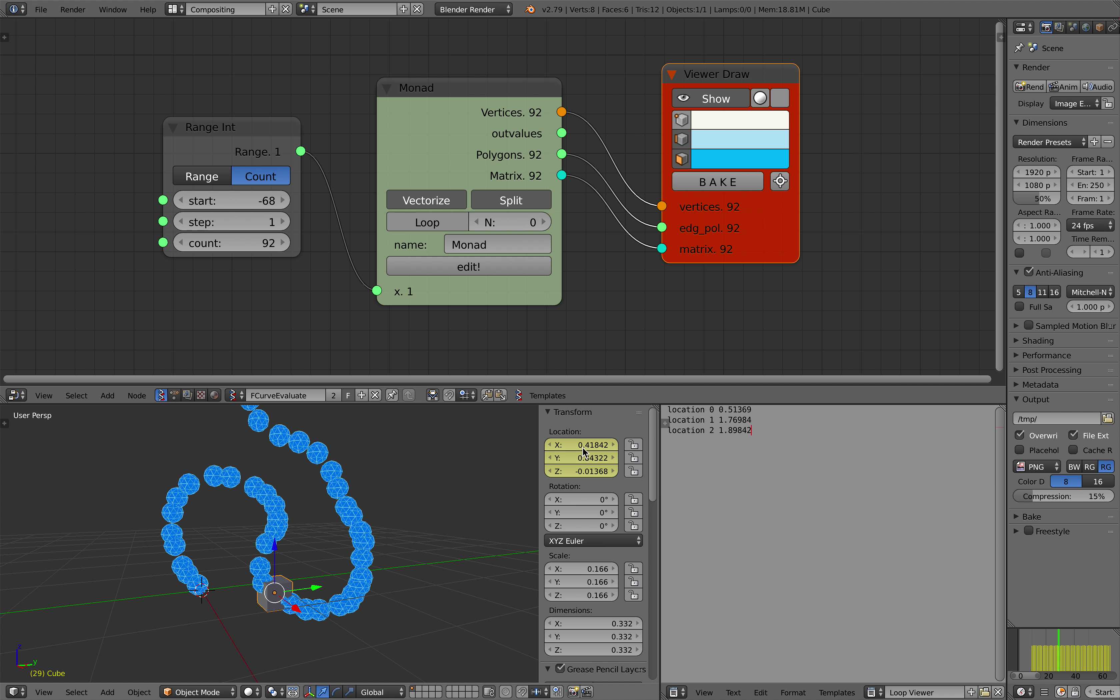
# - Open the Monad group for editing and reposition the Object ID Selector and Object ID Set MK2 nodes beside each other
pyautogui.moveTo(404, 493); pyautogui.dragTo(382, 512, button='middle')
pyautogui.click(456, 260)
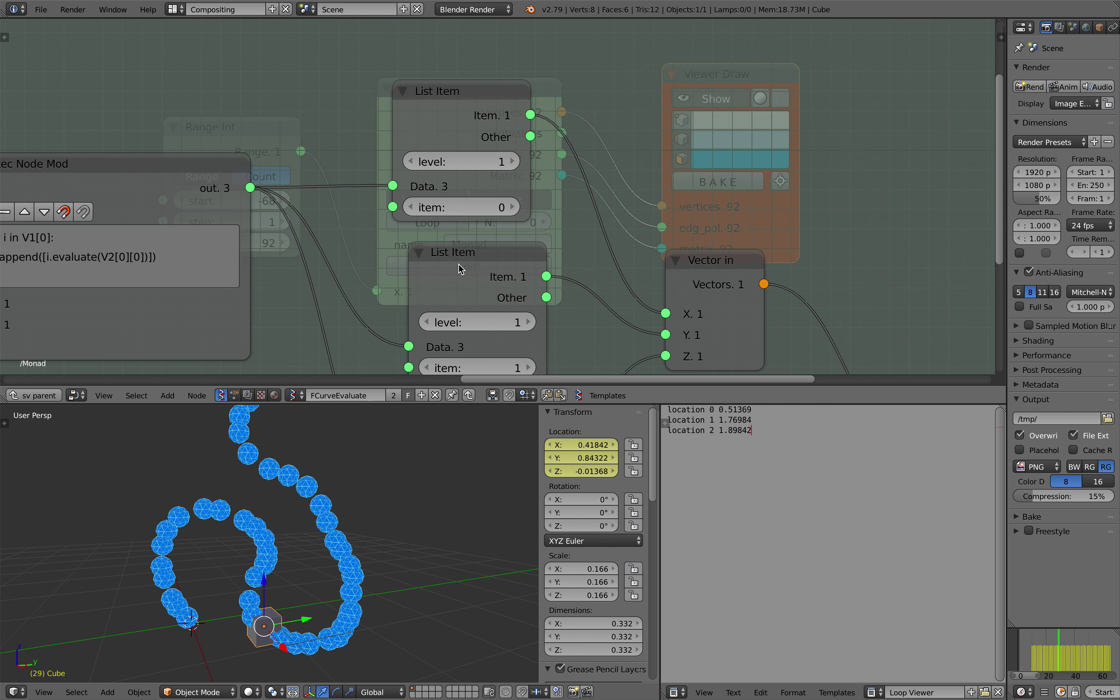
pyautogui.moveTo(291, 181); pyautogui.dragTo(512, 229, button='middle')
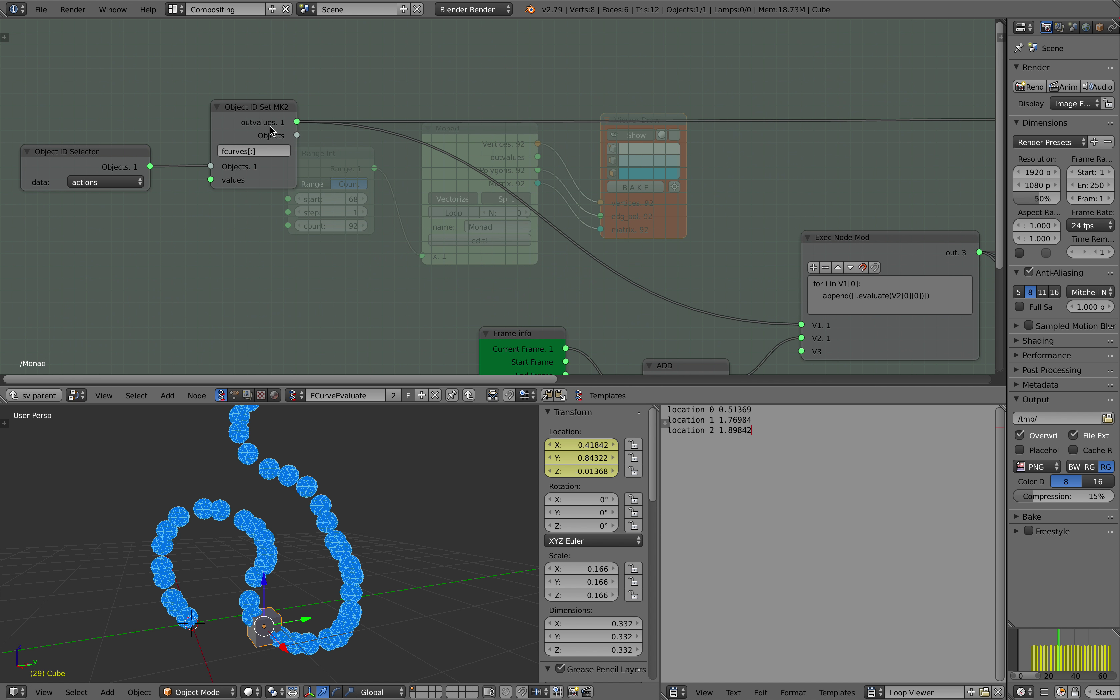
pyautogui.moveTo(228, 123); pyautogui.dragTo(231, 129)
pyautogui.moveTo(96, 154); pyautogui.dragTo(98, 137)
pyautogui.moveTo(254, 134); pyautogui.dragTo(235, 130)
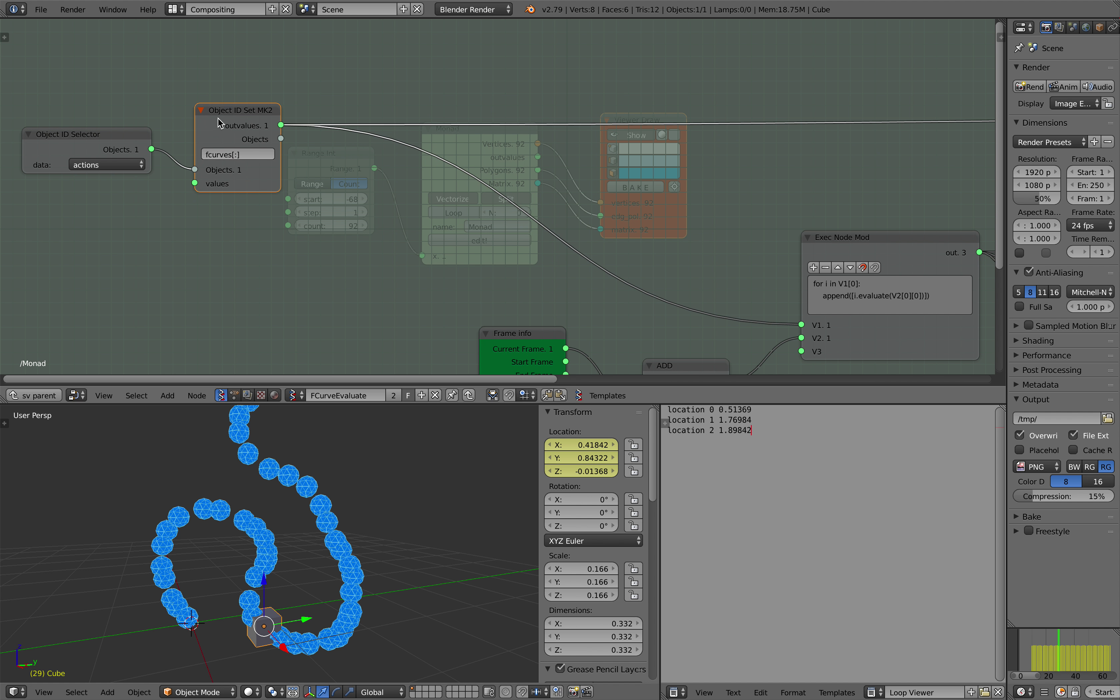
# - Move the Exec Node Mod node up slightly and bring its Frame Info, ADD and List Item connections into view
pyautogui.moveTo(725, 299); pyautogui.dragTo(645, 233, button='middle')
pyautogui.moveTo(752, 174); pyautogui.dragTo(758, 158)
pyautogui.moveTo(694, 333); pyautogui.dragTo(519, 282, button='middle')
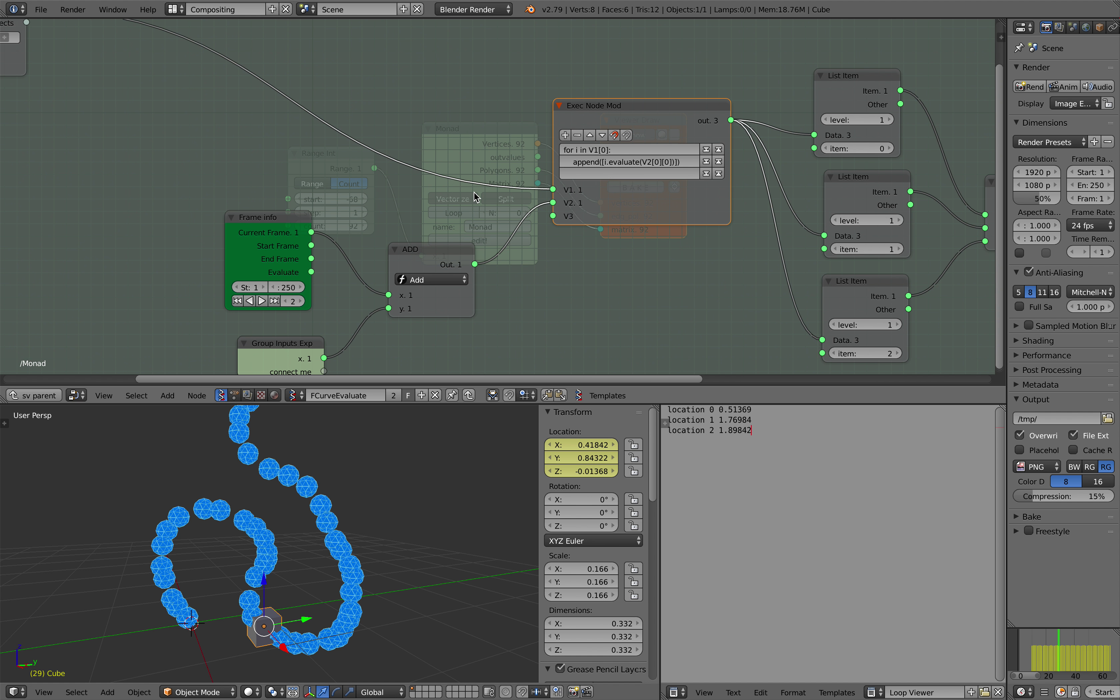
pyautogui.scroll(-2, 479, 194)
pyautogui.moveTo(465, 203); pyautogui.dragTo(437, 209, button='middle')
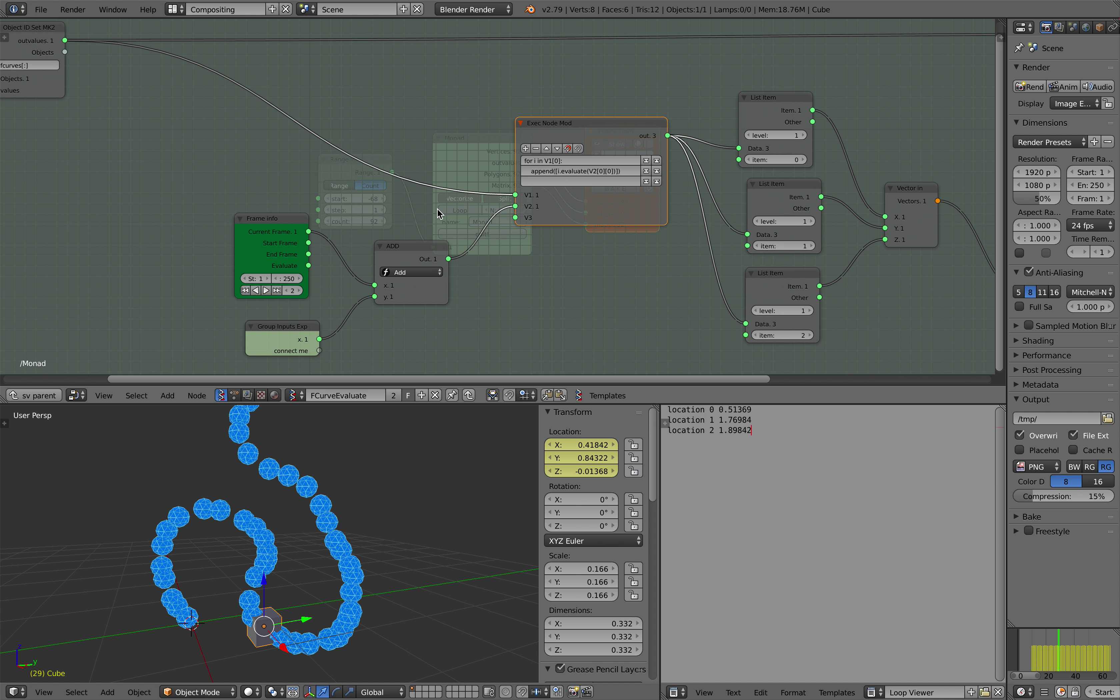
pyautogui.moveTo(502, 224); pyautogui.dragTo(452, 211, button='middle')
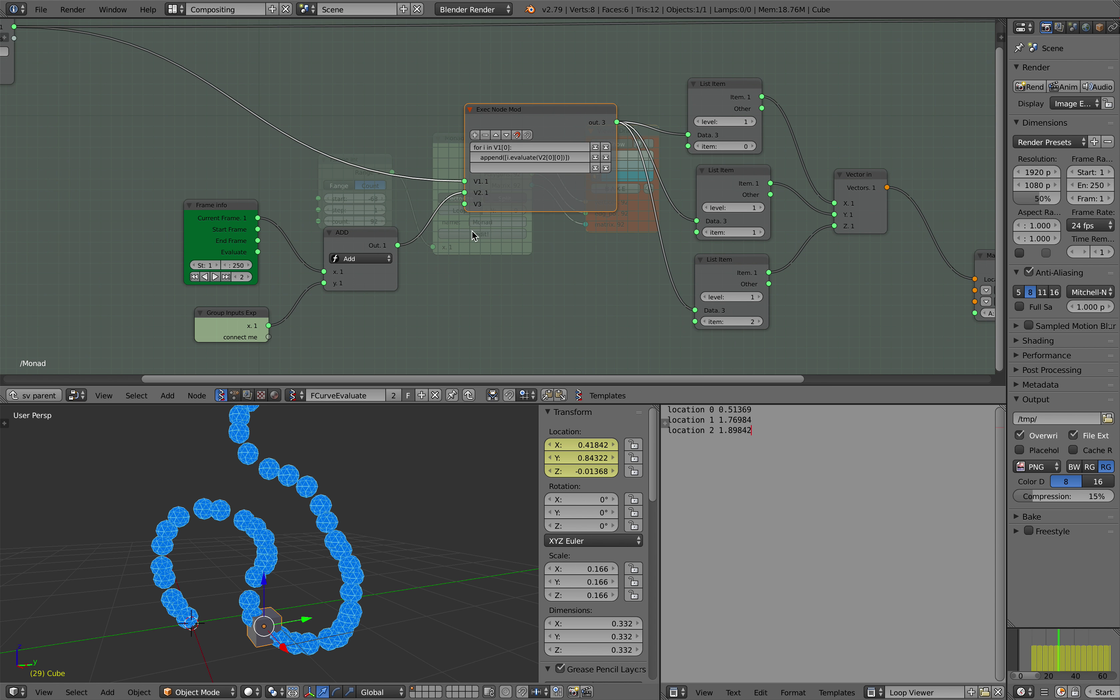
pyautogui.moveTo(309, 467); pyautogui.dragTo(316, 467, button='middle')
# - Space out the three List Item nodes in a column between Exec Node Mod and Vector in
pyautogui.moveTo(450, 281); pyautogui.dragTo(311, 264, button='middle')
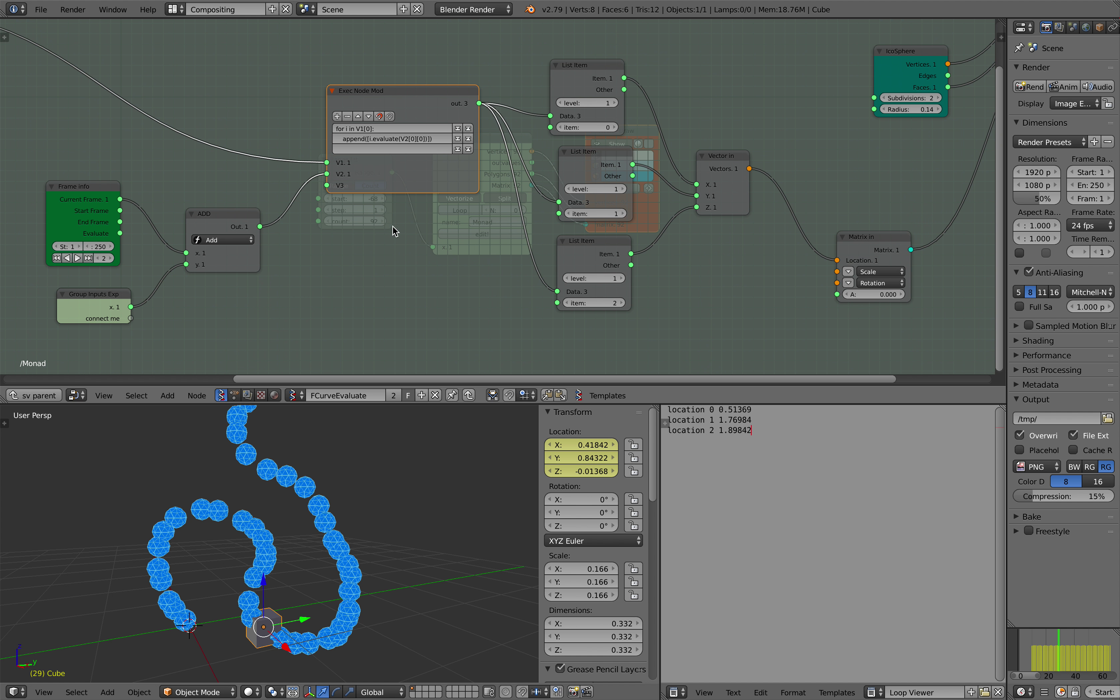
pyautogui.moveTo(392, 298); pyautogui.dragTo(311, 313, button='middle')
pyautogui.moveTo(540, 130); pyautogui.dragTo(440, 172, button='middle')
pyautogui.moveTo(456, 106); pyautogui.dragTo(444, 95, button='middle')
pyautogui.moveTo(400, 115); pyautogui.dragTo(397, 92)
pyautogui.moveTo(402, 203); pyautogui.dragTo(390, 180)
pyautogui.click(406, 291)
pyautogui.click(530, 204)
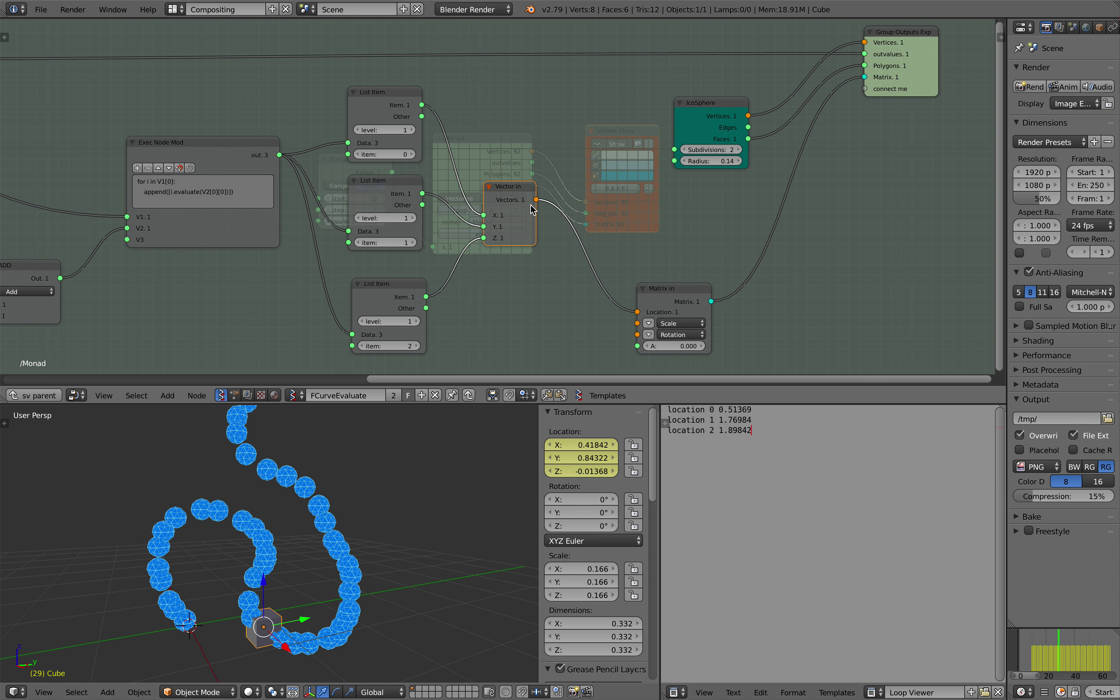
# - Move the Matrix in node up and place the IcoSphere node higher than the Group Outputs Exp node
pyautogui.scroll(2, 634, 270)
pyautogui.moveTo(699, 325); pyautogui.dragTo(736, 257)
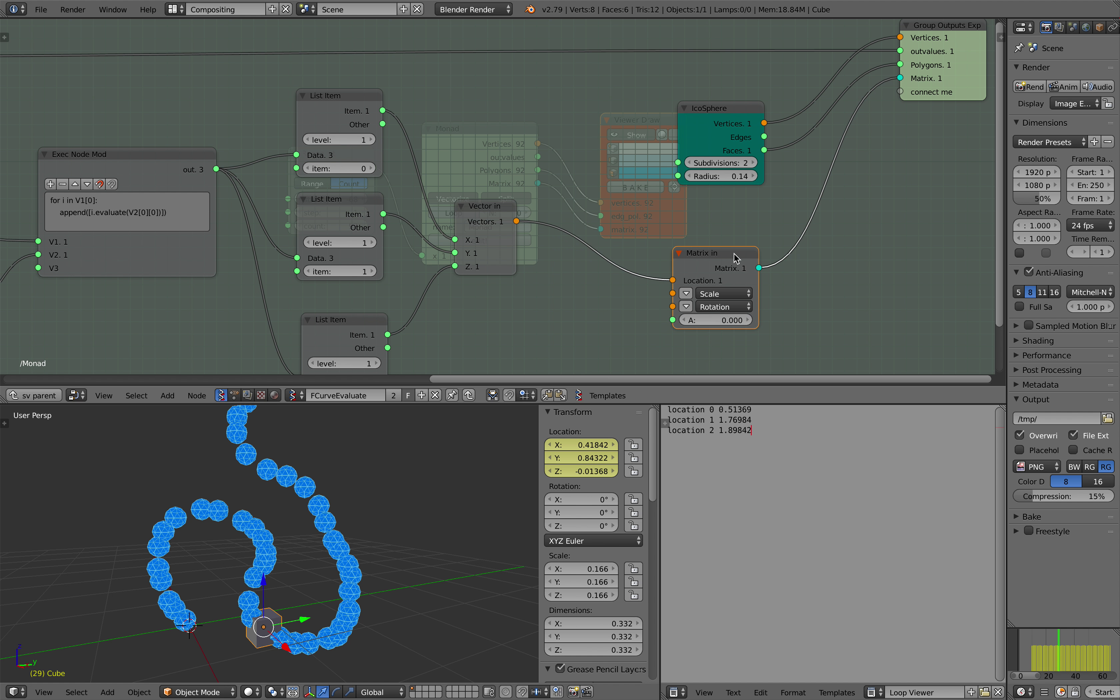
pyautogui.moveTo(888, 163); pyautogui.dragTo(788, 234, button='middle')
pyautogui.moveTo(635, 189); pyautogui.dragTo(663, 31)
pyautogui.moveTo(671, 31); pyautogui.dragTo(666, 112, button='middle')
pyautogui.scroll(2, 666, 112)
pyautogui.moveTo(666, 109); pyautogui.dragTo(676, 102)
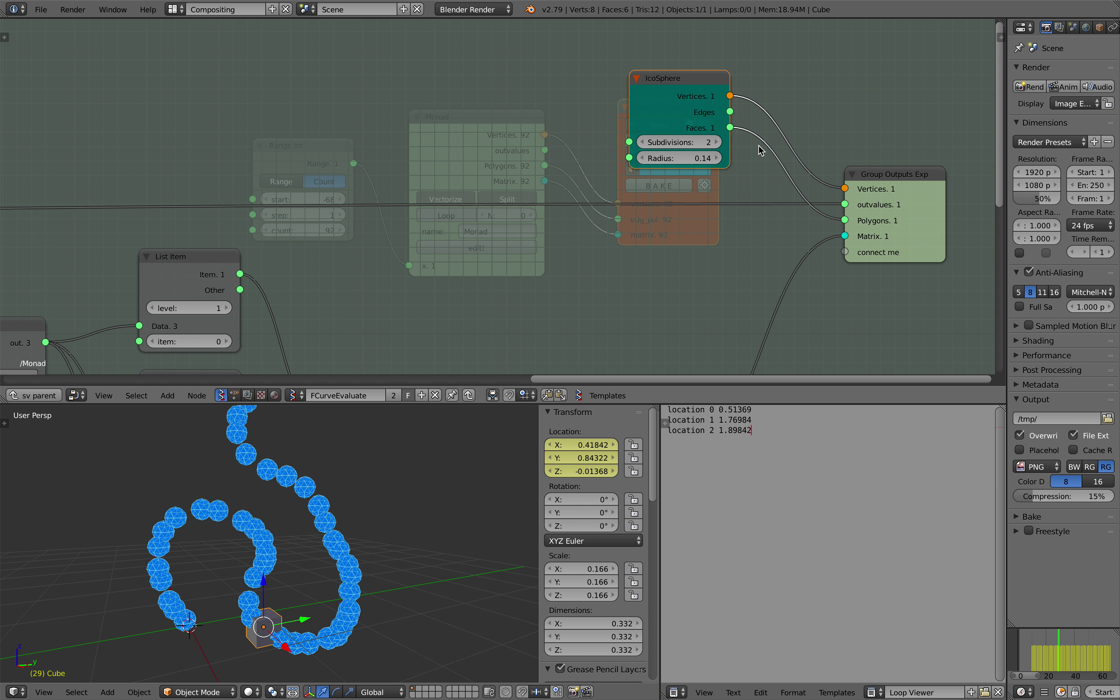
# - Set the IcoSphere node's radius to 0.12
pyautogui.moveTo(758, 145); pyautogui.dragTo(713, 203, button='middle')
pyautogui.scroll(4, 713, 203)
pyautogui.moveTo(625, 196); pyautogui.dragTo(634, 202)
pyautogui.moveTo(626, 221); pyautogui.dragTo(602, 221)
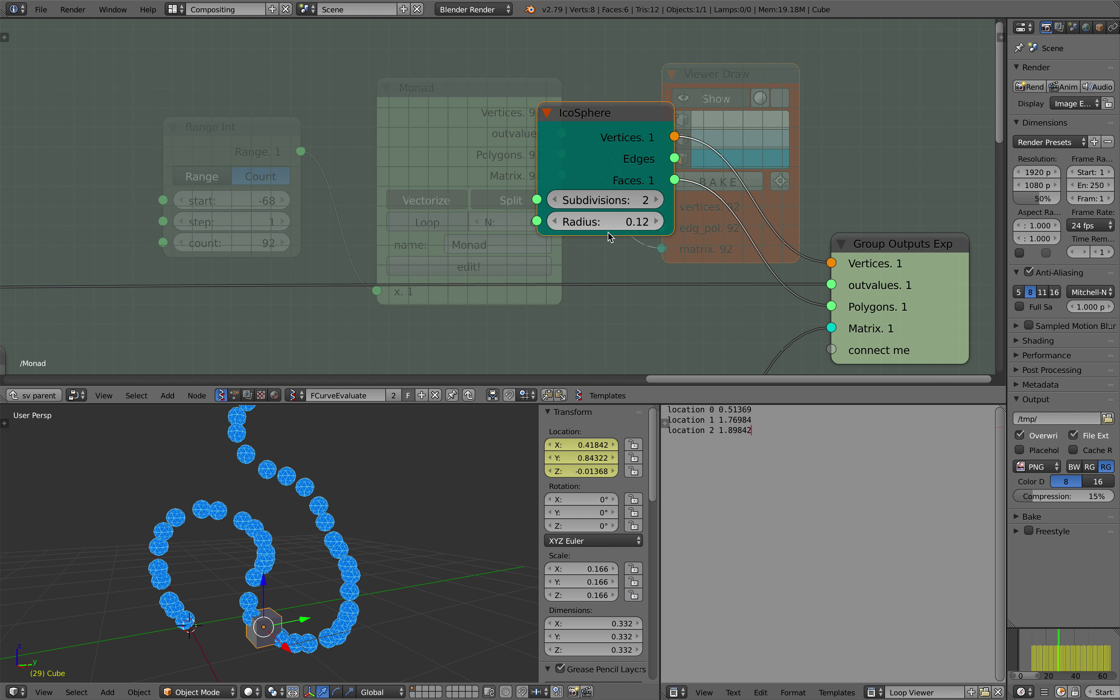
# - Return to the parent tree, move the Monad node up slightly, and view the sphere trail from other angles
pyautogui.click(35, 396)
pyautogui.scroll(-4, 339, 350)
pyautogui.moveTo(340, 350); pyautogui.dragTo(378, 312, button='middle')
pyautogui.moveTo(480, 158); pyautogui.dragTo(478, 146)
pyautogui.scroll(1, 461, 190)
pyautogui.moveTo(406, 533); pyautogui.dragTo(331, 445, button='middle')
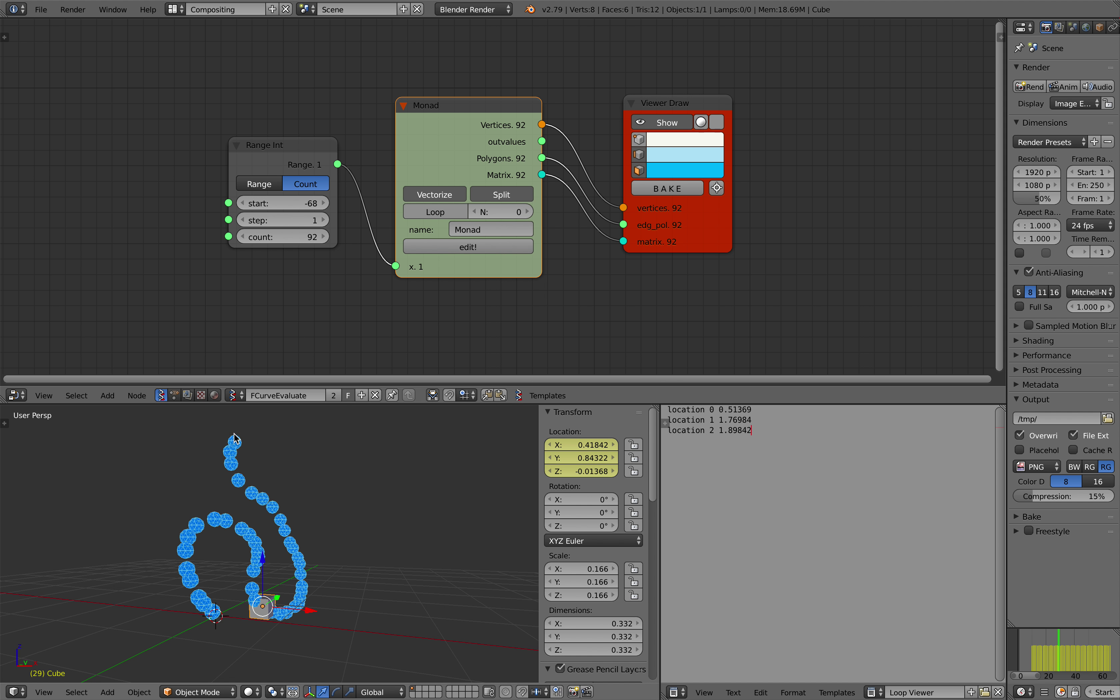
pyautogui.moveTo(233, 434); pyautogui.dragTo(303, 414, button='middle')
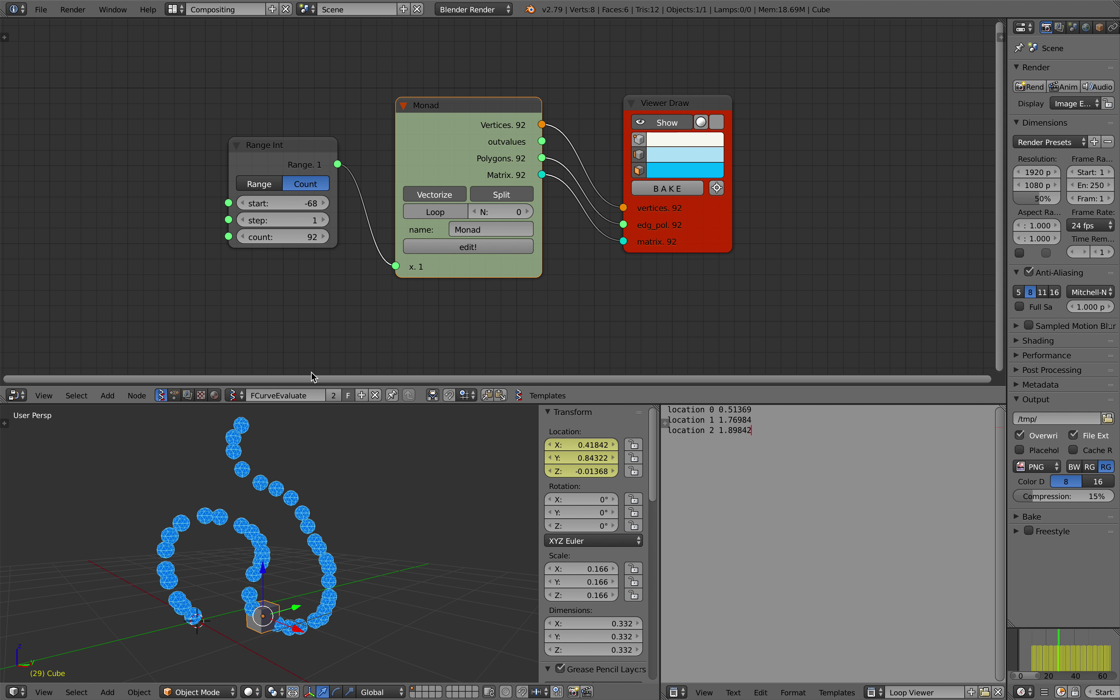
pyautogui.moveTo(349, 542); pyautogui.dragTo(324, 528, button='middle')
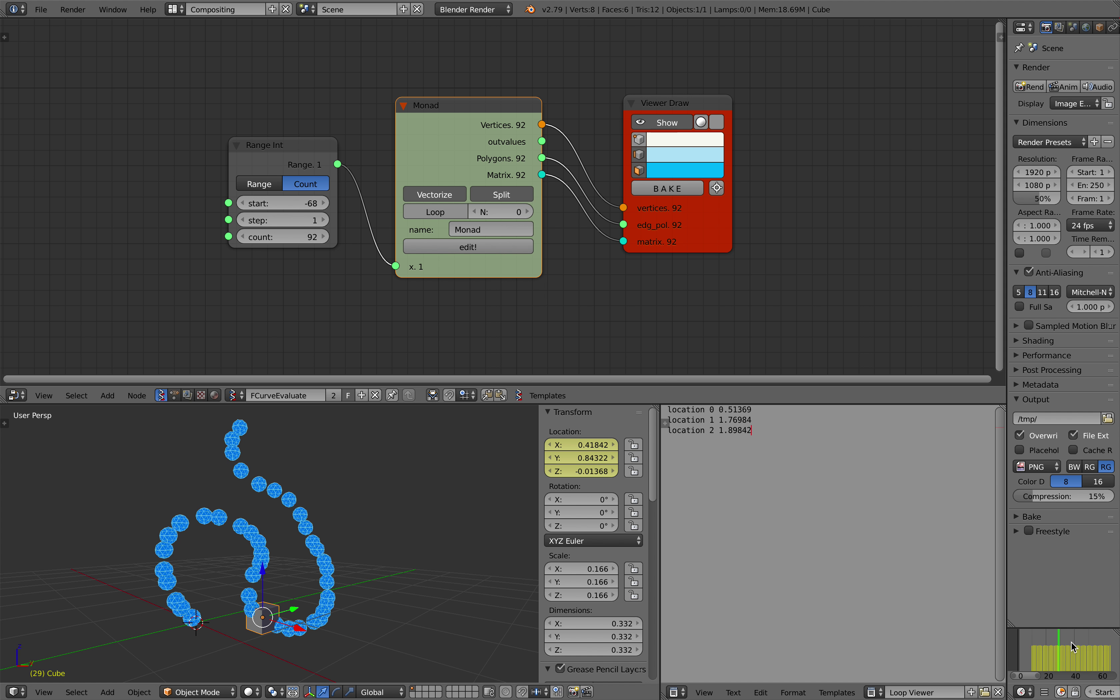
# - Scrub the animation through frames 35, 38 and 26 and back to 29, examining the sphere trail around the cube
pyautogui.moveTo(1058, 648)
pyautogui.mouseDown()
pyautogui.moveTo(1086, 649)
pyautogui.moveTo(1039, 644)
pyautogui.moveTo(1068, 647)
pyautogui.mouseUp()
pyautogui.moveTo(282, 486); pyautogui.dragTo(296, 492, button='middle')
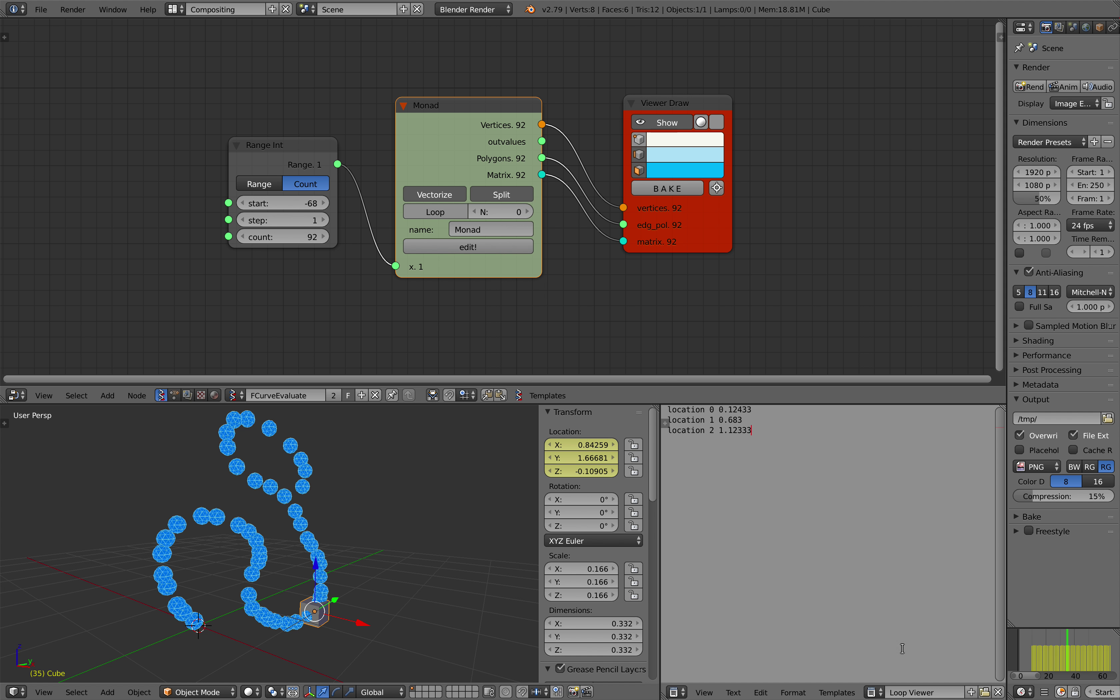
pyautogui.click(1050, 652)
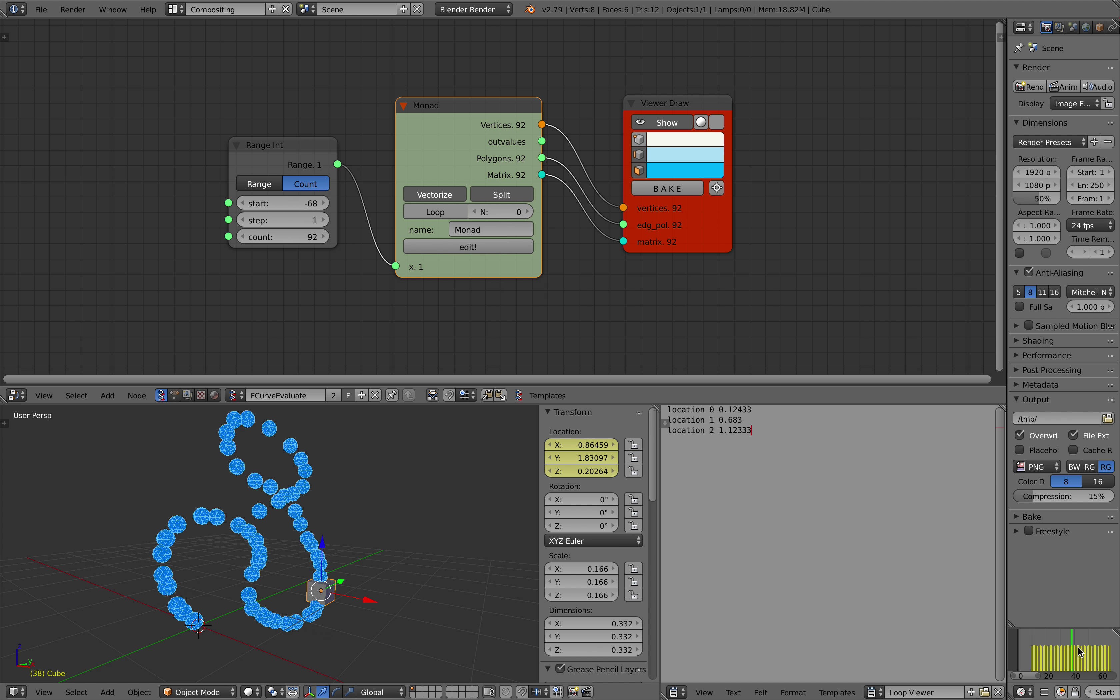
pyautogui.moveTo(408, 527); pyautogui.dragTo(374, 510, button='middle')
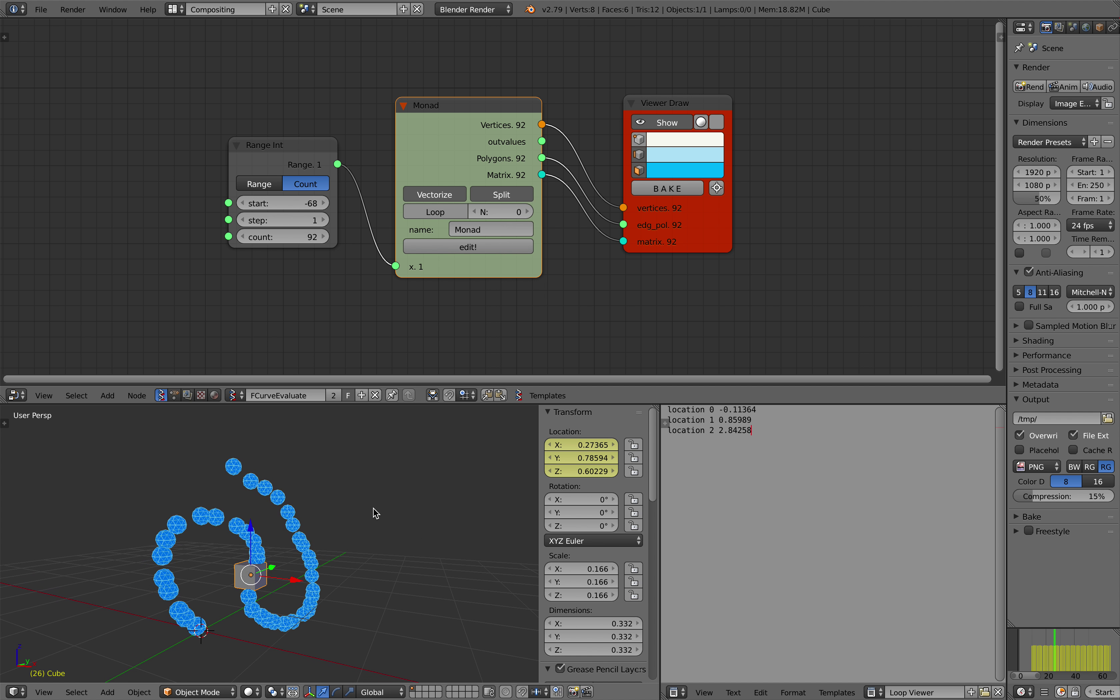
pyautogui.moveTo(1082, 654); pyautogui.dragTo(1053, 640)
pyautogui.scroll(-3, 1046, 652)
pyautogui.scroll(-1, 1046, 651)
pyautogui.scroll(8, 1051, 652)
pyautogui.scroll(-2, 1050, 653)
pyautogui.scroll(-3, 1050, 645)
pyautogui.moveTo(245, 519)
pyautogui.mouseDown(button='middle')
pyautogui.moveTo(359, 523)
pyautogui.moveTo(236, 526)
pyautogui.moveTo(252, 539)
pyautogui.mouseUp(button='middle')
# - Reopen the Monad group from its node and bring the whole internal node network into view
pyautogui.moveTo(368, 312); pyautogui.dragTo(346, 313, button='middle')
pyautogui.keyDown('ctrl'); pyautogui.hscroll(3, 324, 298); pyautogui.keyUp('ctrl')
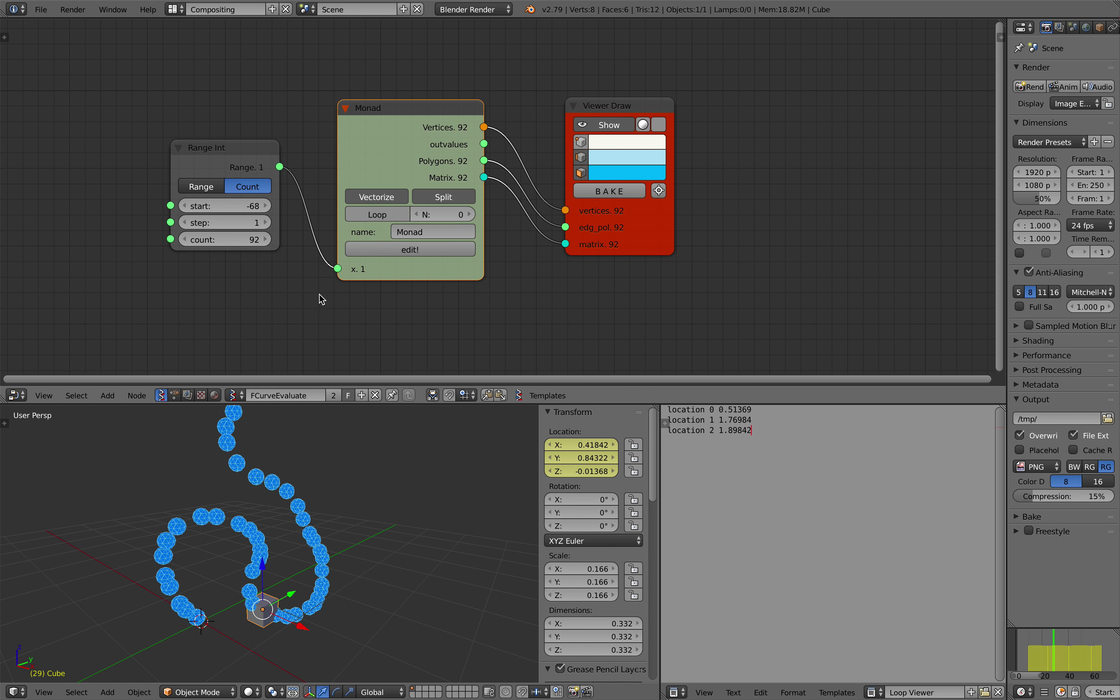
pyautogui.scroll(1, 338, 285)
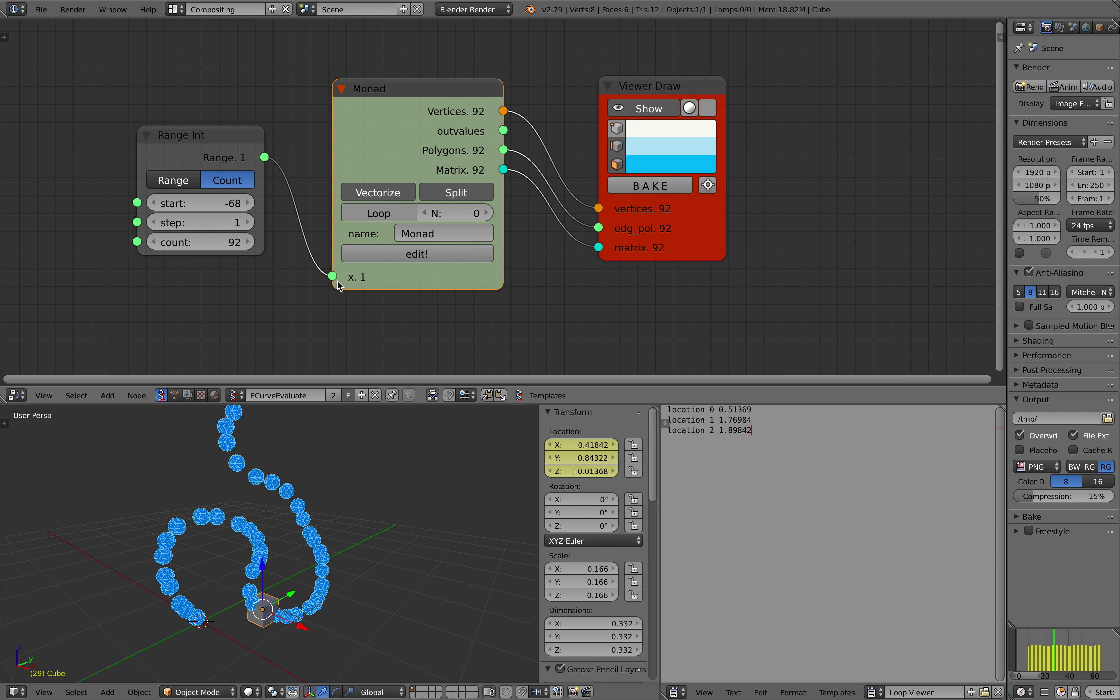
pyautogui.keyDown('ctrl'); pyautogui.hscroll(-5, 339, 285); pyautogui.keyUp('ctrl')
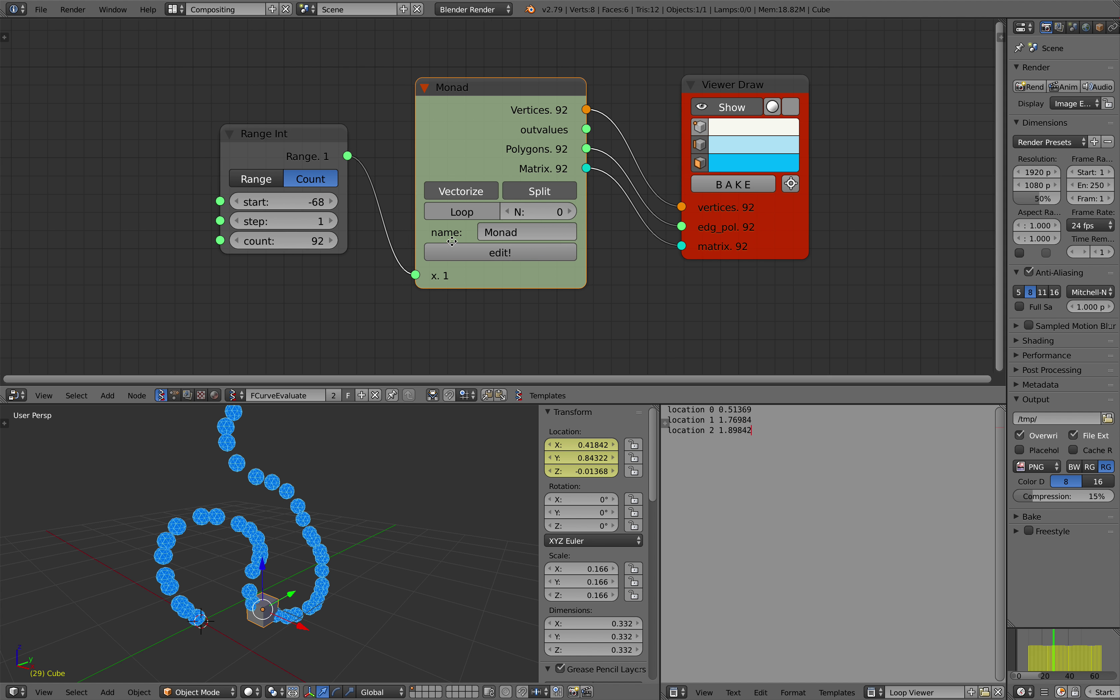
pyautogui.click(461, 253)
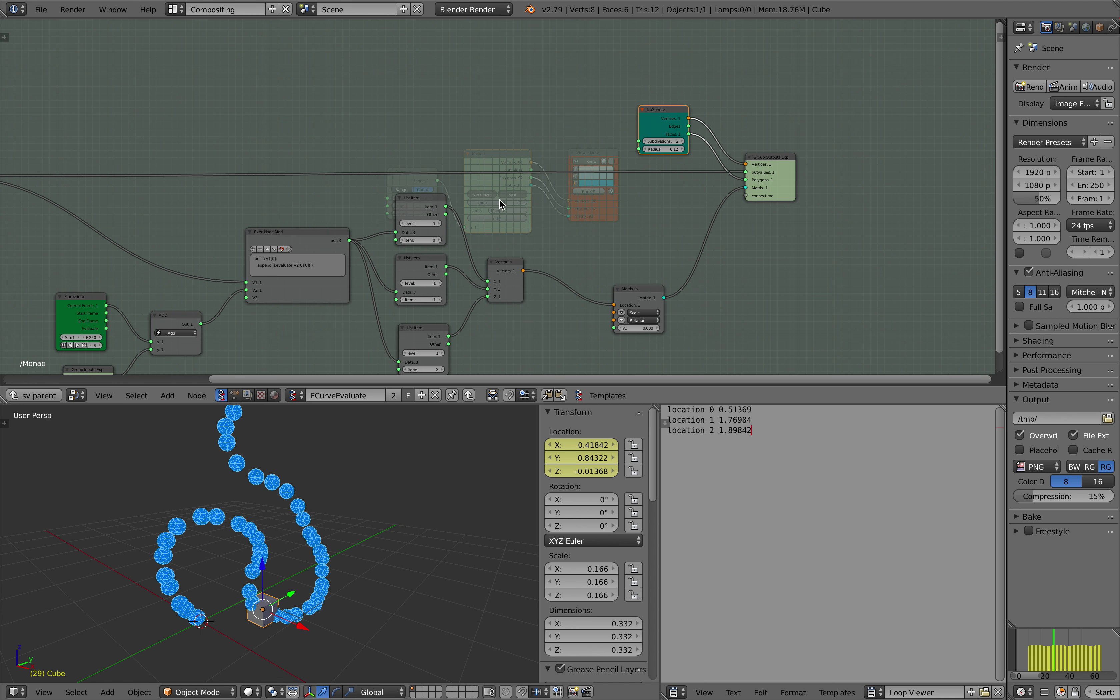
pyautogui.keyDown('ctrl'); pyautogui.hscroll(-3, 557, 198); pyautogui.keyUp('ctrl')
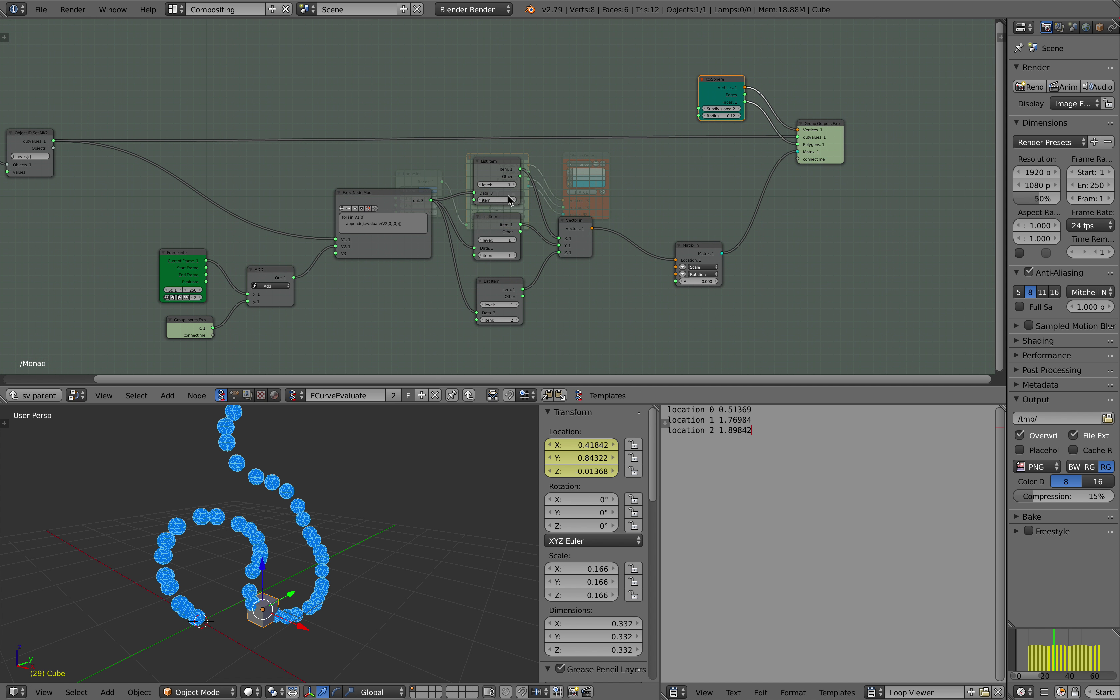